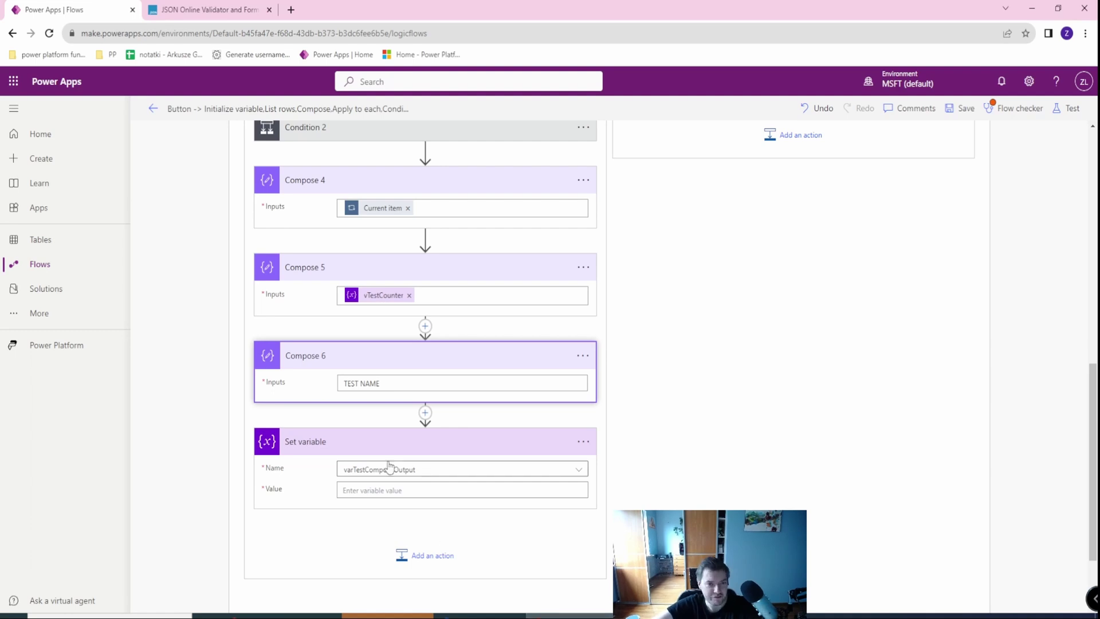
{"action": "scroll", "coordinate": [387, 467], "scroll_direction": "up", "scroll_amount": 8}
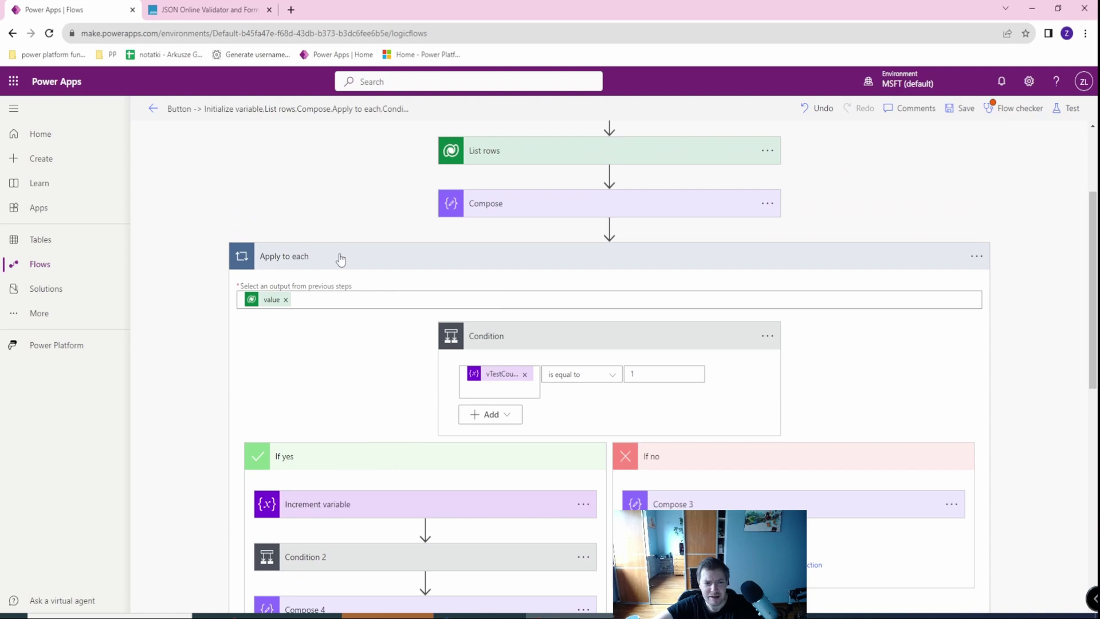
{"action": "scroll", "coordinate": [340, 259], "scroll_direction": "down", "scroll_amount": 5}
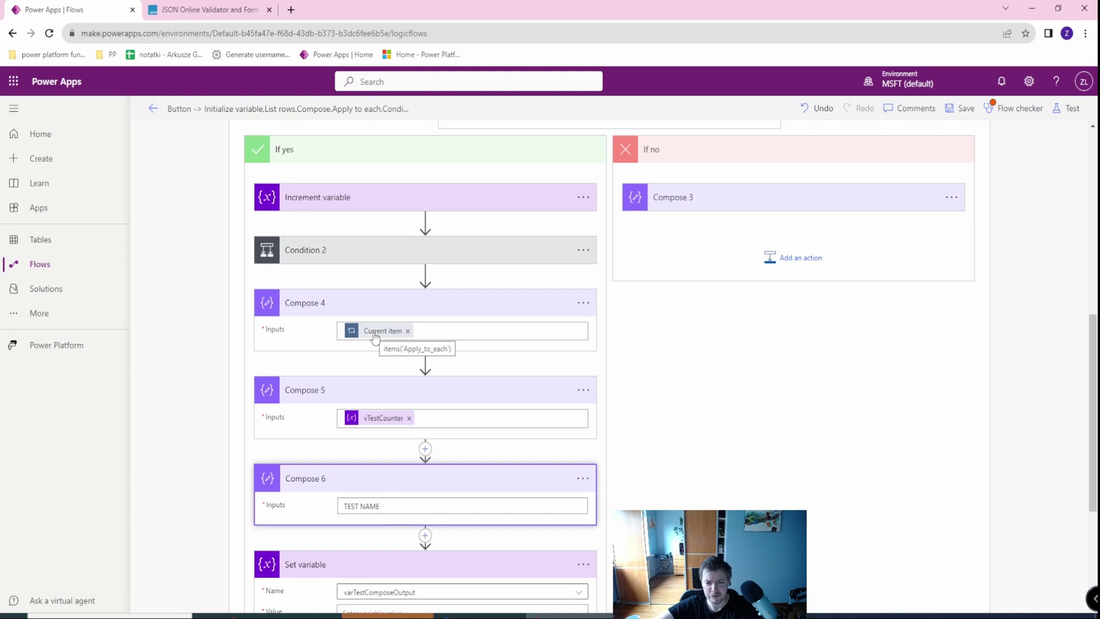
{"action": "scroll", "coordinate": [375, 337], "scroll_direction": "up", "scroll_amount": 3}
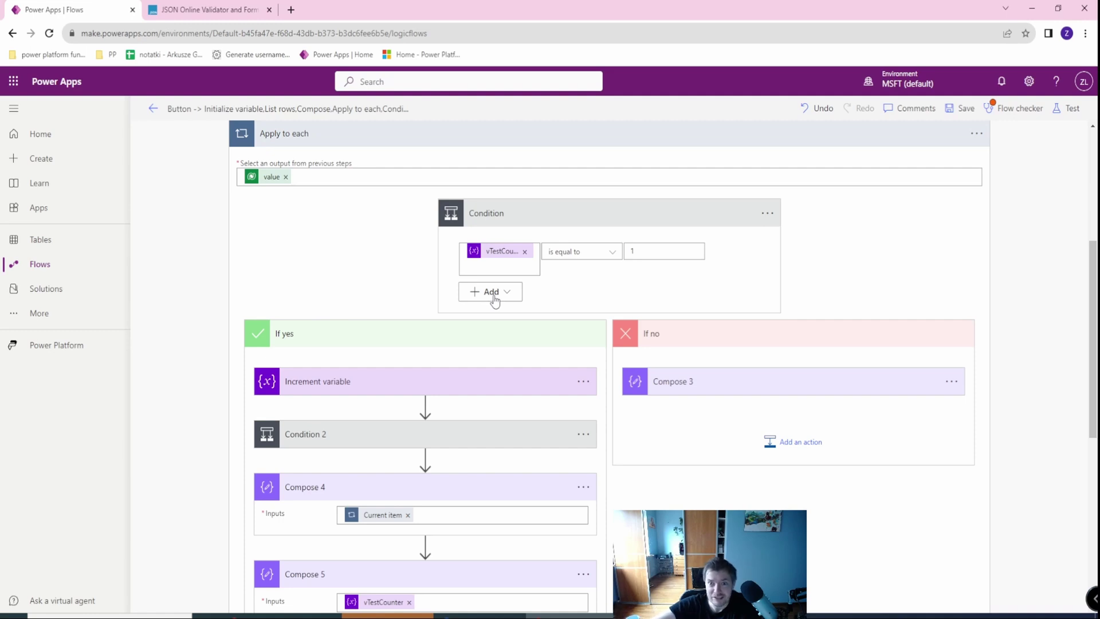
{"action": "scroll", "coordinate": [493, 304], "scroll_direction": "down", "scroll_amount": 2}
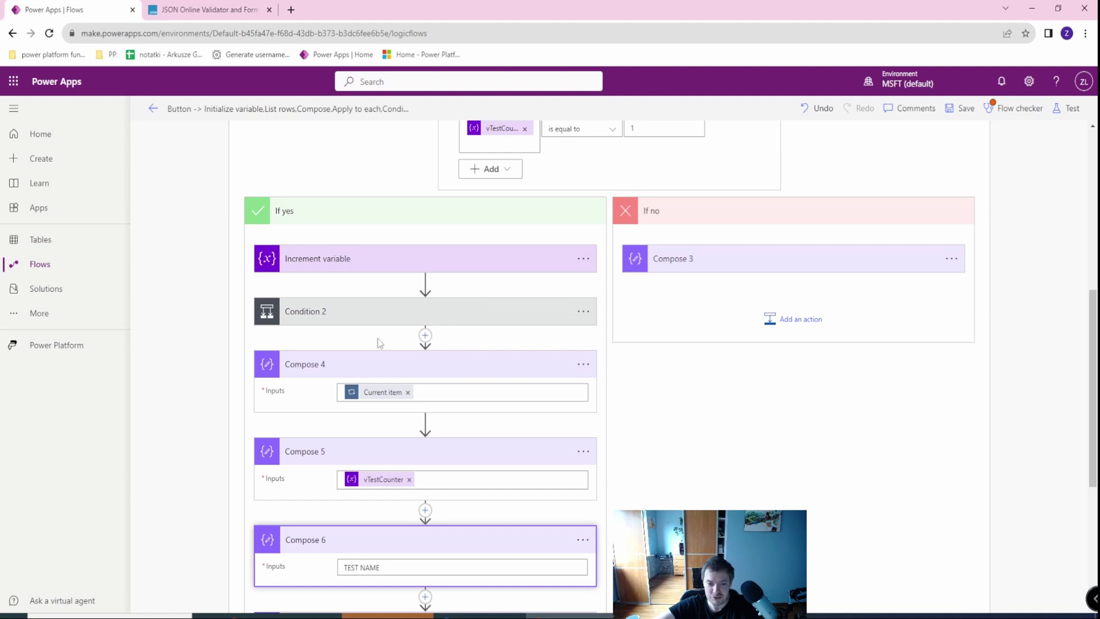
{"action": "scroll", "coordinate": [378, 338], "scroll_direction": "down", "scroll_amount": 1}
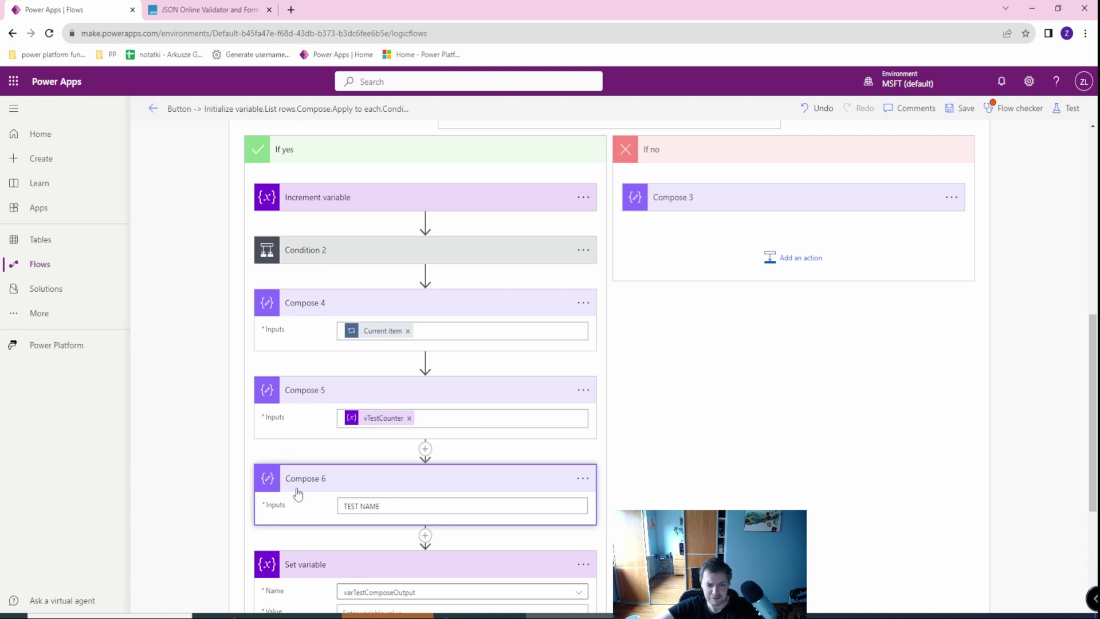
Insert a Data Operation Compose action after Compose 6 and paste the prepared JSON into its Inputs
{"action": "scroll", "coordinate": [357, 501], "scroll_direction": "down", "scroll_amount": 2}
{"action": "left_click", "coordinate": [425, 412]}
{"action": "left_click", "coordinate": [402, 435]}
{"action": "type", "text": "compose"}
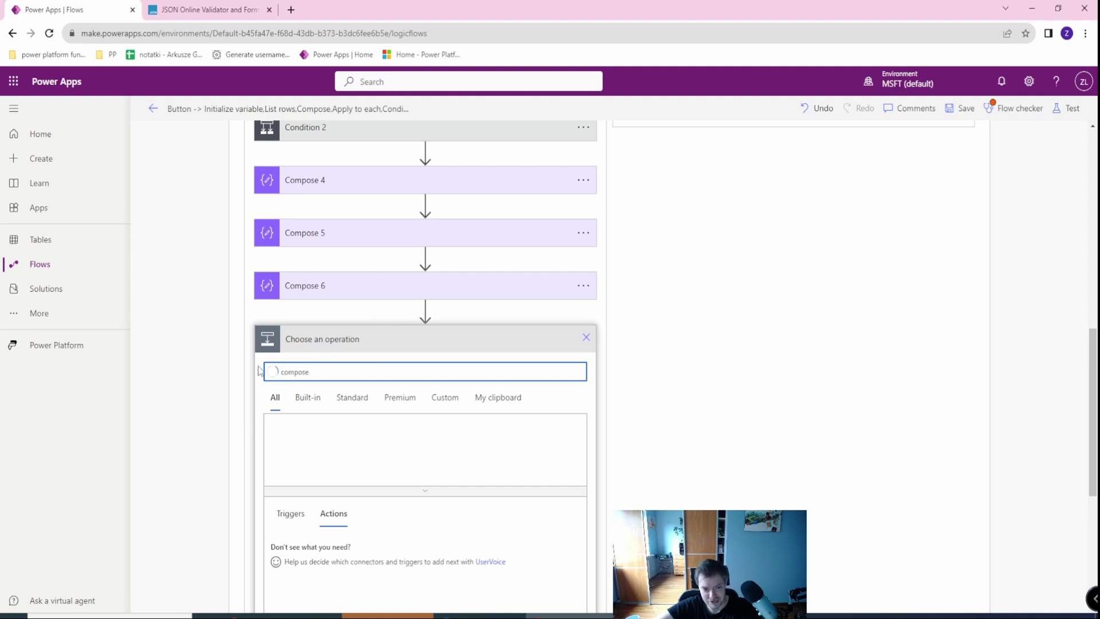
{"action": "left_click", "coordinate": [289, 437]}
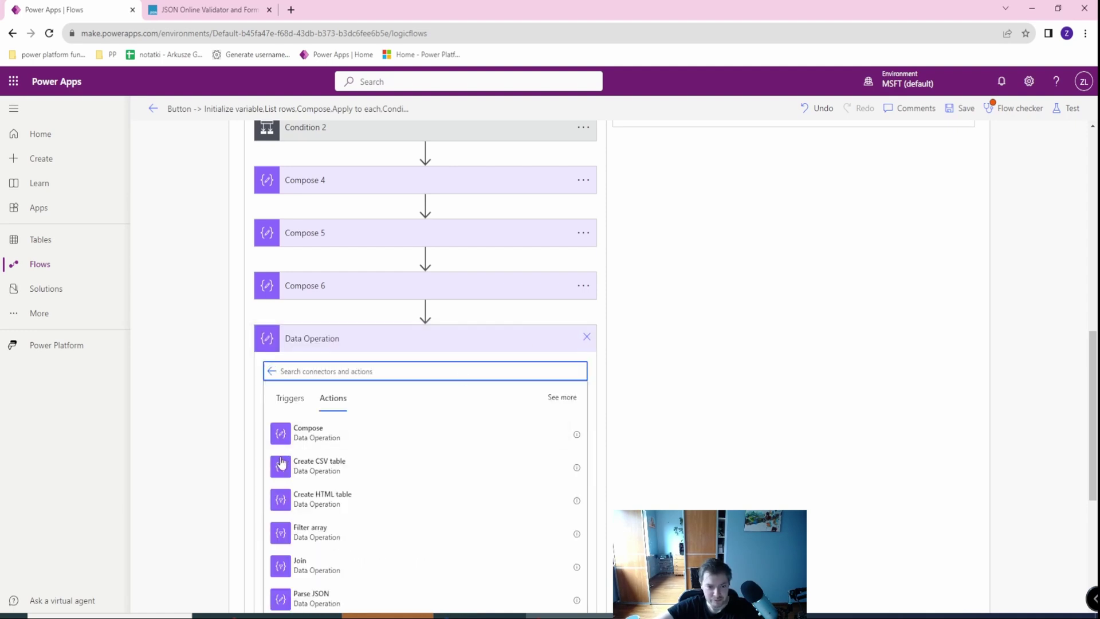
{"action": "left_click", "coordinate": [401, 434]}
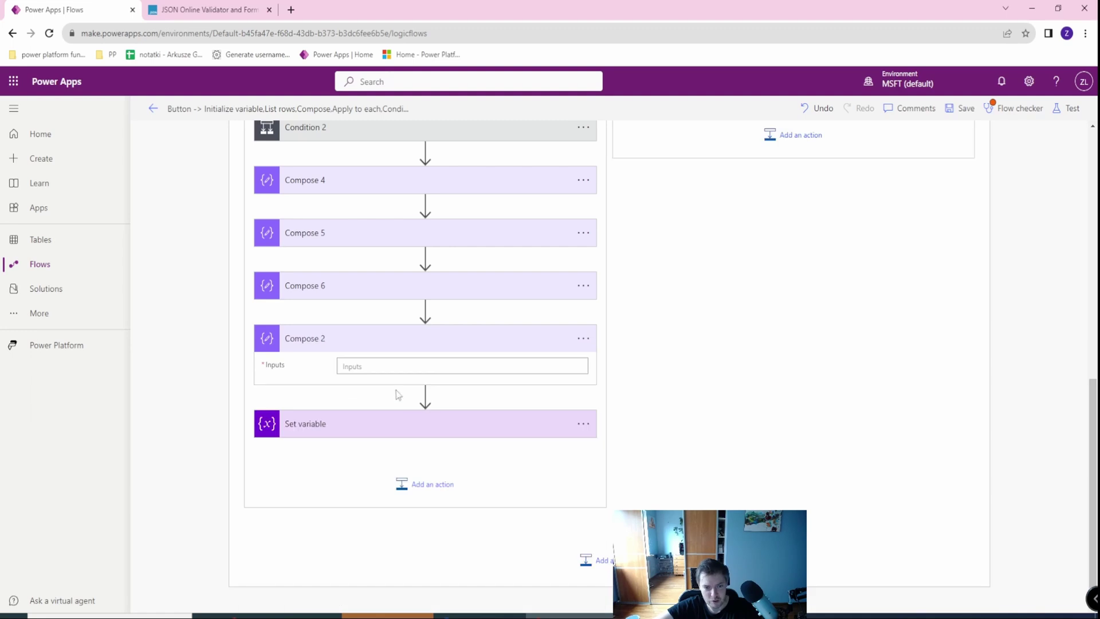
{"action": "left_click", "coordinate": [349, 367]}
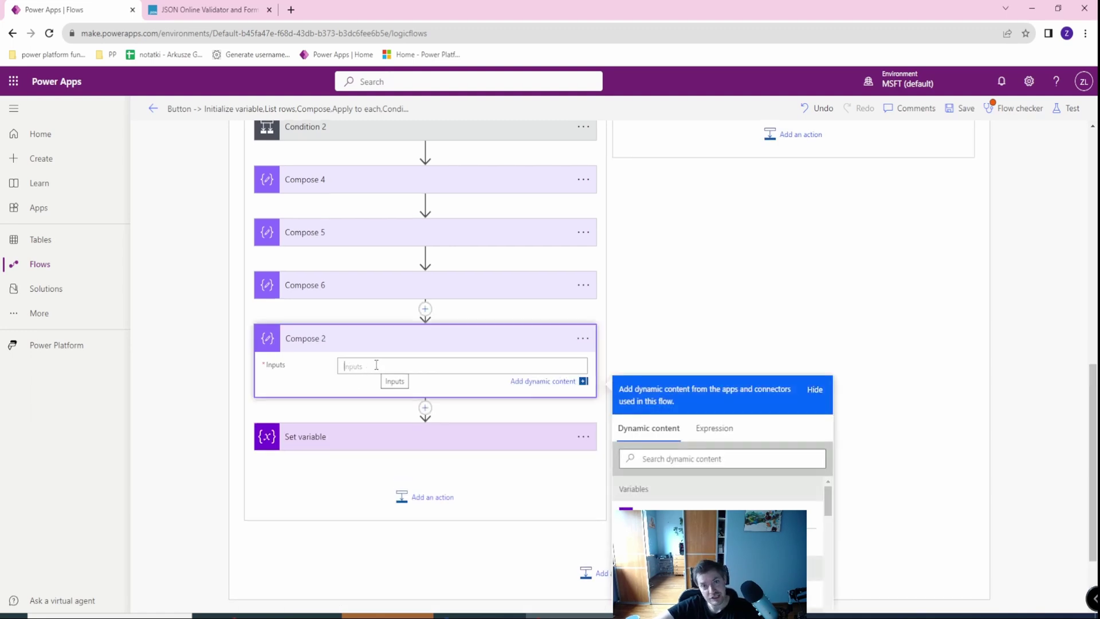
{"action": "key", "text": "ctrl+v"}
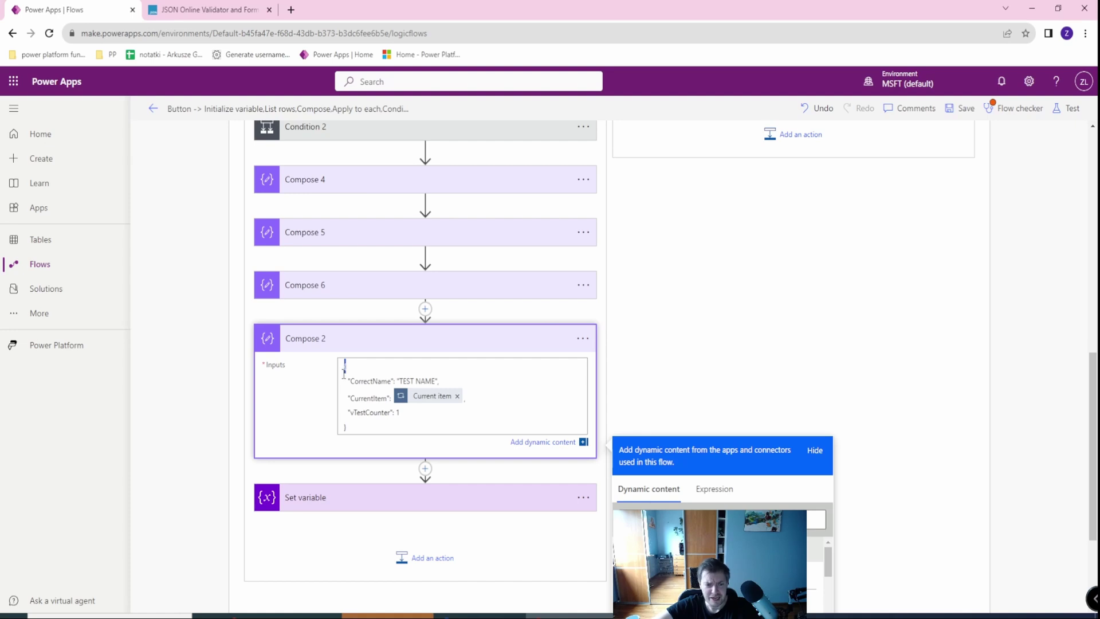
Review the pasted JSON's braces and CorrectName property, then expand Compose 6 to compare
{"action": "left_click", "coordinate": [345, 427]}
{"action": "left_click", "coordinate": [345, 365]}
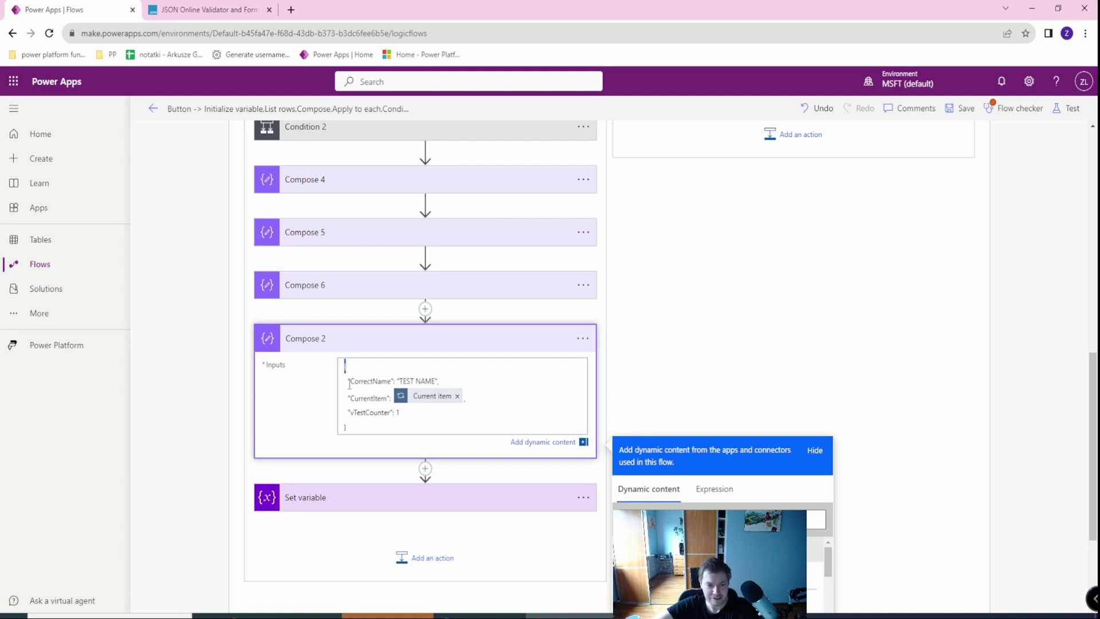
{"action": "left_click", "coordinate": [349, 380]}
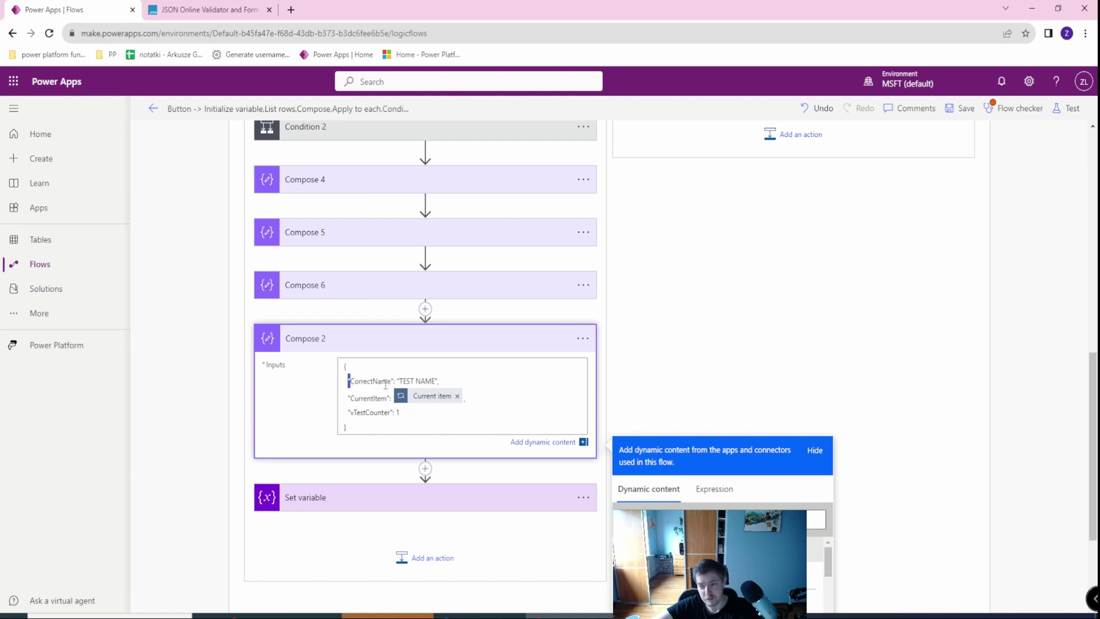
{"action": "left_click_drag", "start_coordinate": [395, 381], "coordinate": [349, 382]}
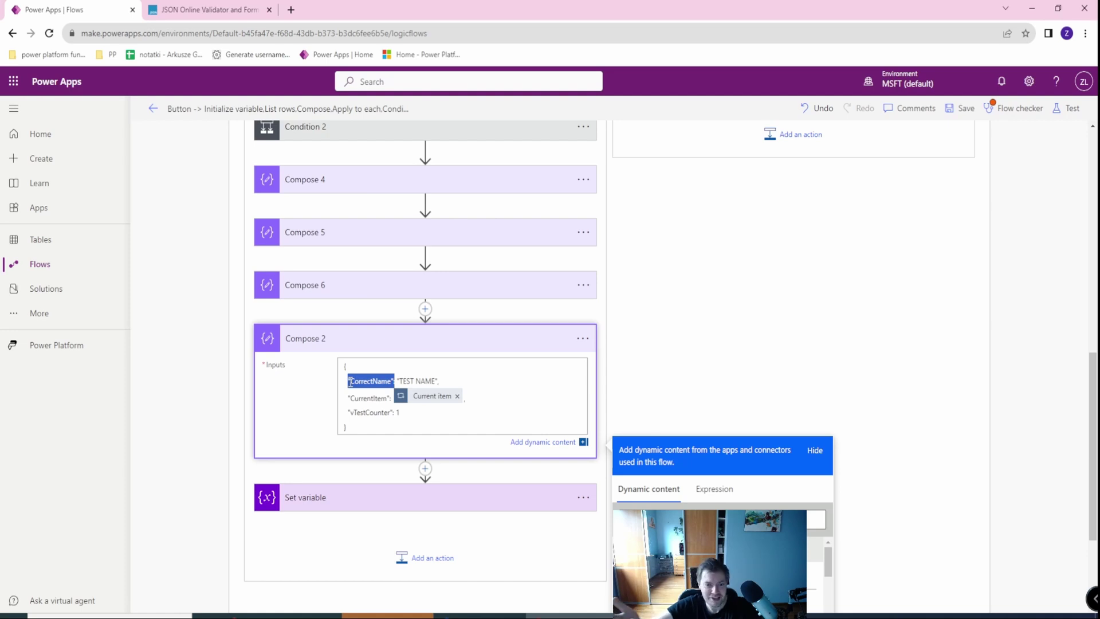
{"action": "left_click", "coordinate": [395, 382]}
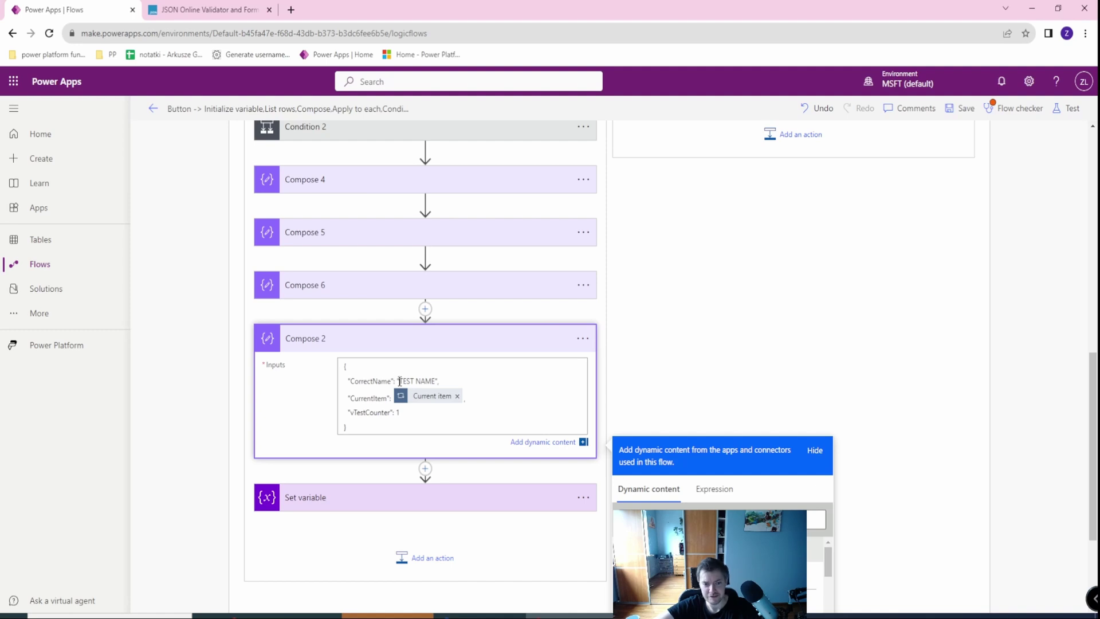
{"action": "left_click", "coordinate": [343, 285]}
{"action": "left_click", "coordinate": [315, 232]}
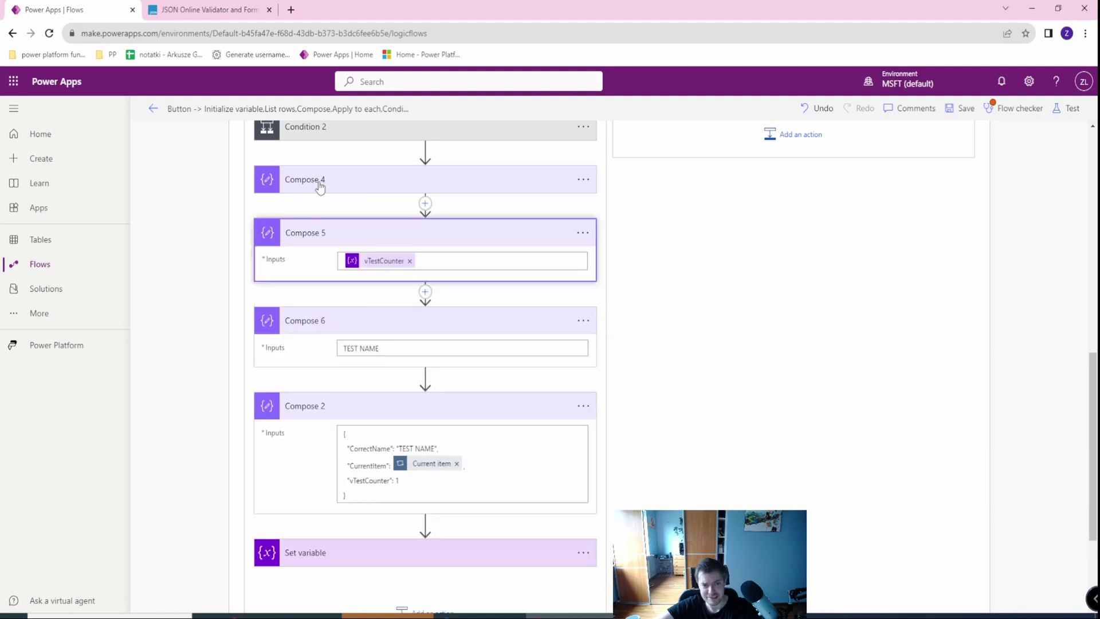
{"action": "left_click", "coordinate": [319, 180]}
{"action": "left_click_drag", "start_coordinate": [398, 484], "coordinate": [435, 484]}
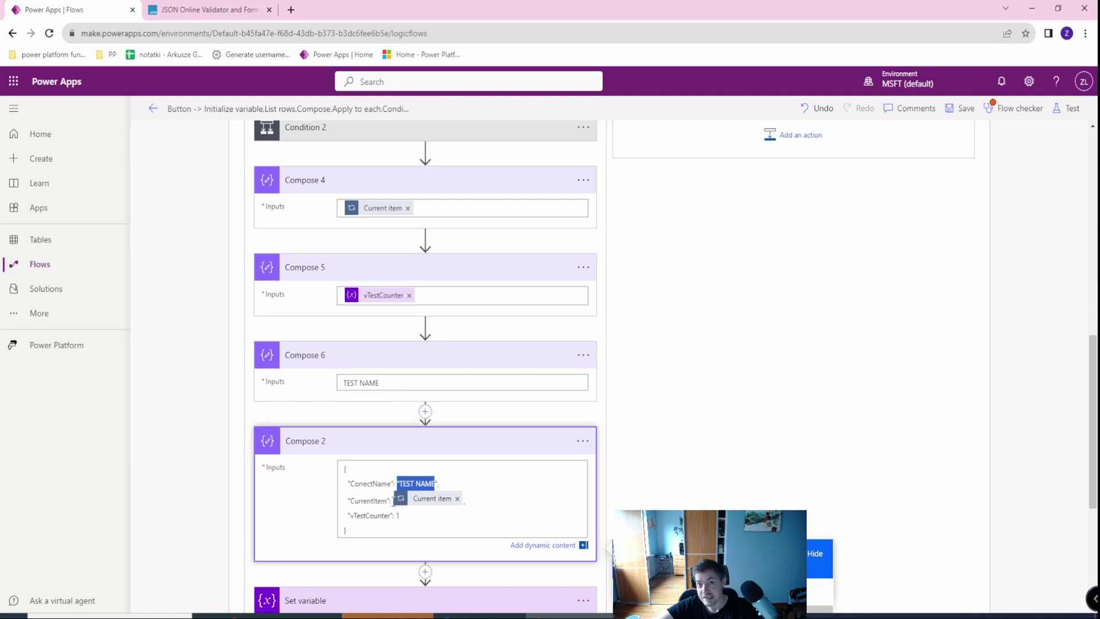
{"action": "type", "text": "1"}
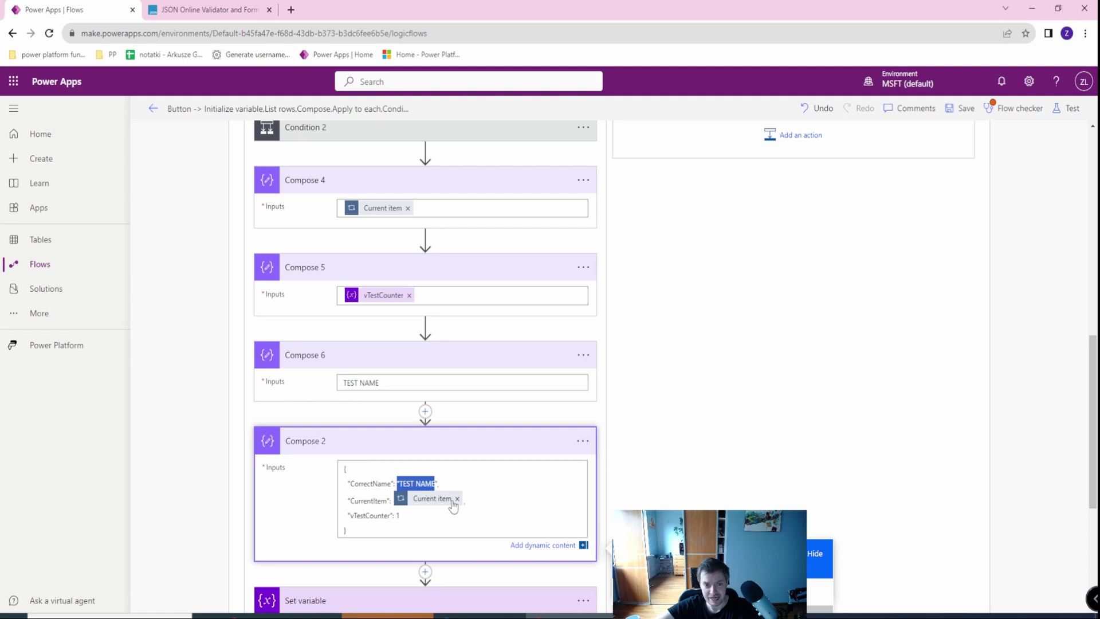
{"action": "mouse_move", "coordinate": [387, 215]}
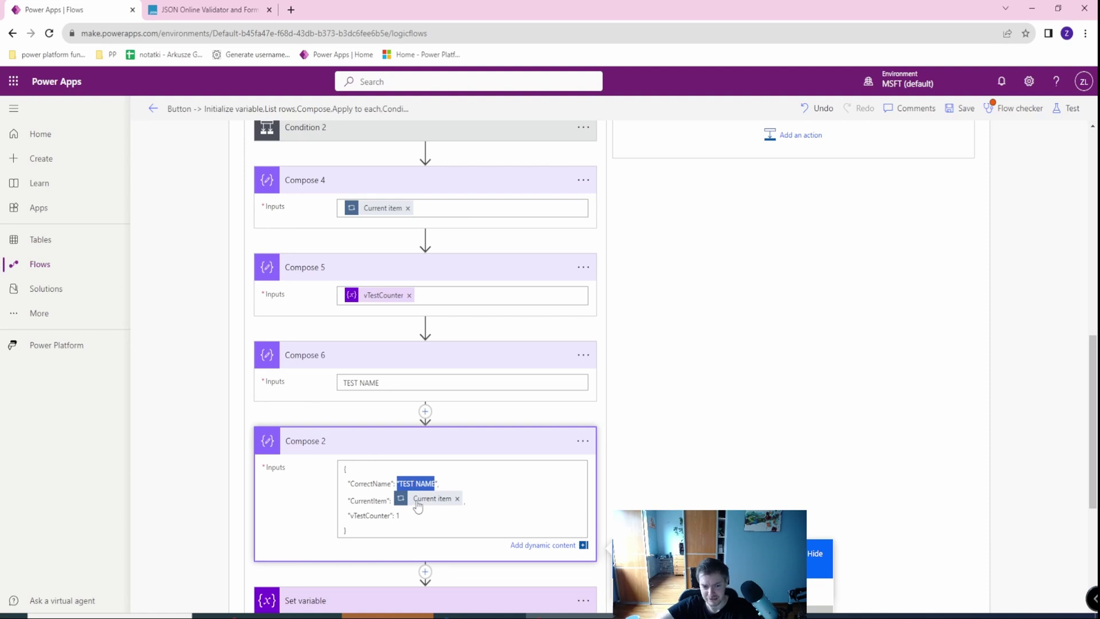
{"action": "left_click_drag", "start_coordinate": [388, 500], "coordinate": [351, 500]}
{"action": "left_click", "coordinate": [354, 518]}
{"action": "double_click", "coordinate": [354, 517]}
{"action": "left_click", "coordinate": [401, 517]}
{"action": "double_click", "coordinate": [400, 518]}
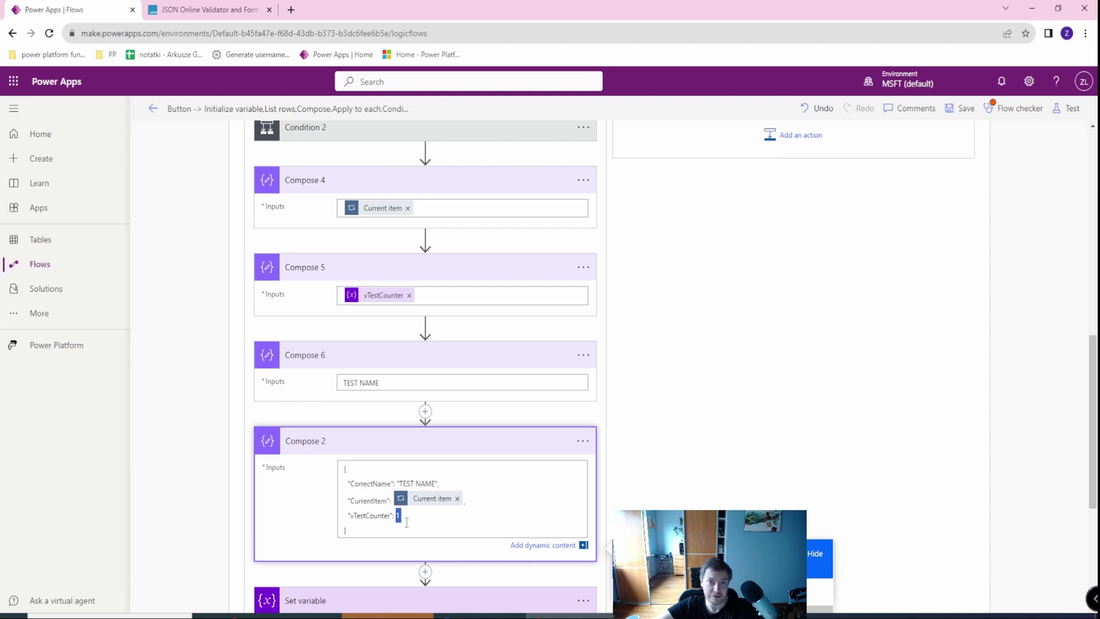
{"action": "scroll", "coordinate": [426, 393], "scroll_direction": "down", "scroll_amount": 1}
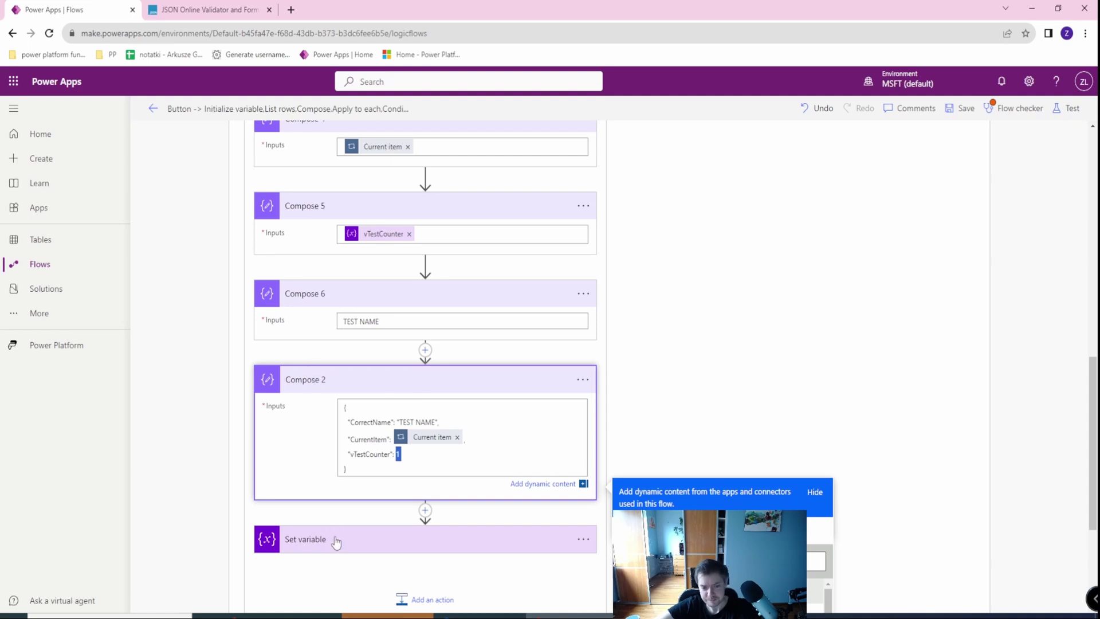
Start an outputs('Compose 2') expression in Set variable's Value field
{"action": "left_click", "coordinate": [396, 539]}
{"action": "scroll", "coordinate": [478, 379], "scroll_direction": "down", "scroll_amount": 3}
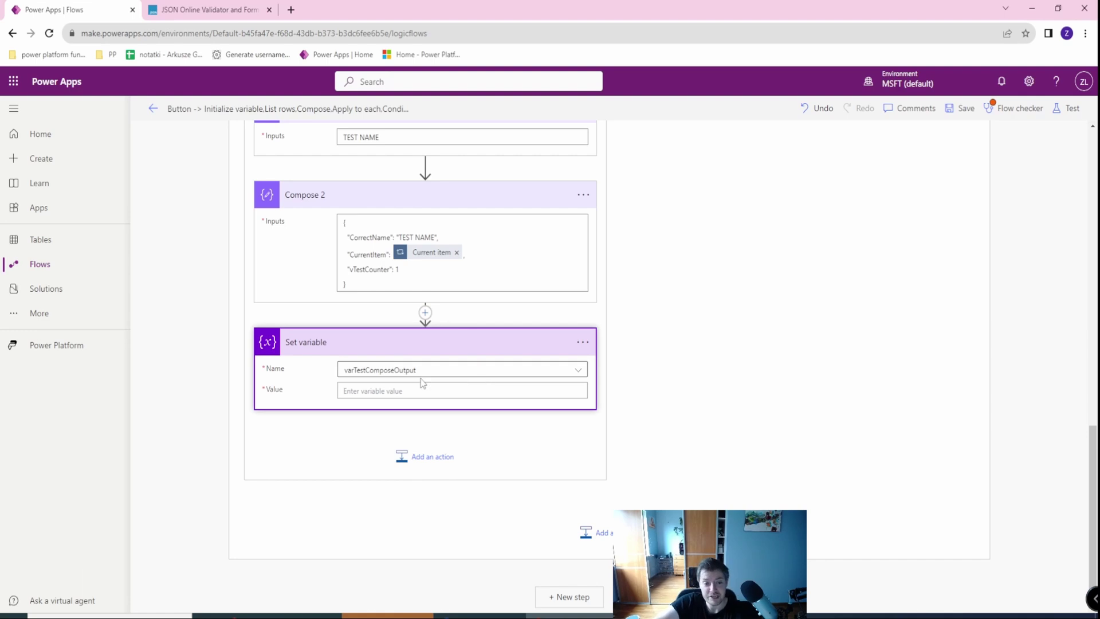
{"action": "left_click", "coordinate": [391, 395]}
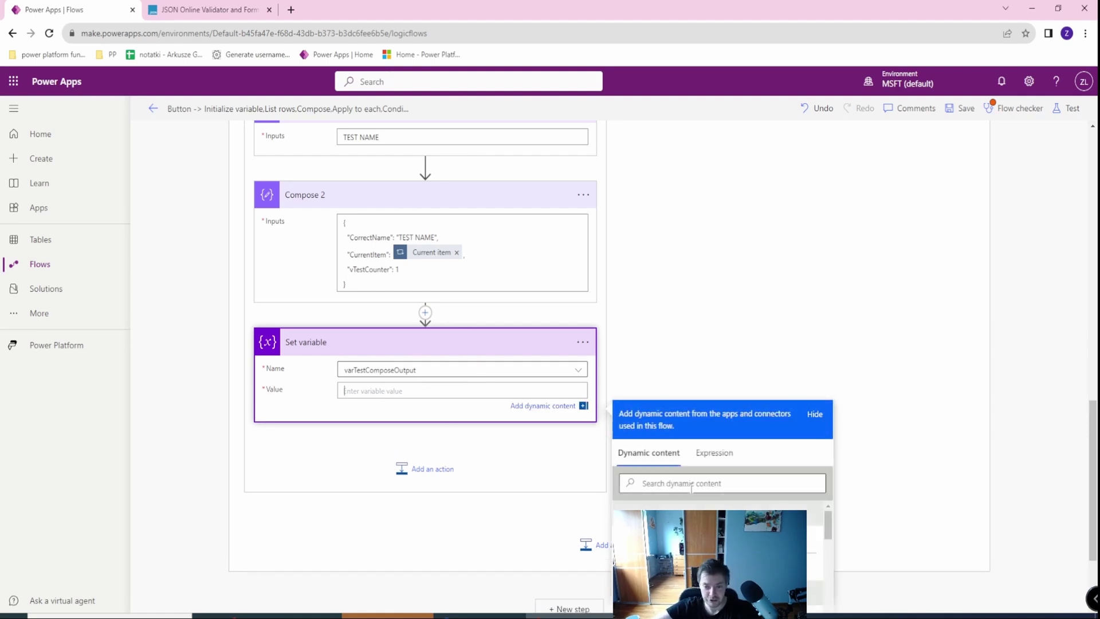
{"action": "left_click", "coordinate": [702, 467]}
{"action": "type", "text": "out"}
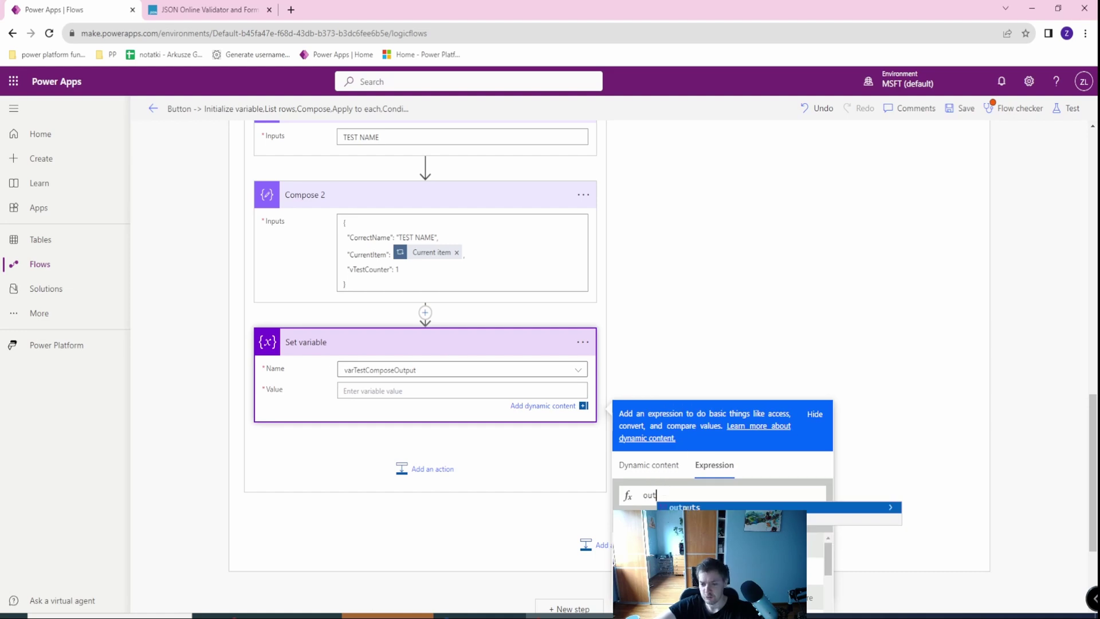
{"action": "key", "text": "Return"}
{"action": "type", "text": "('"}
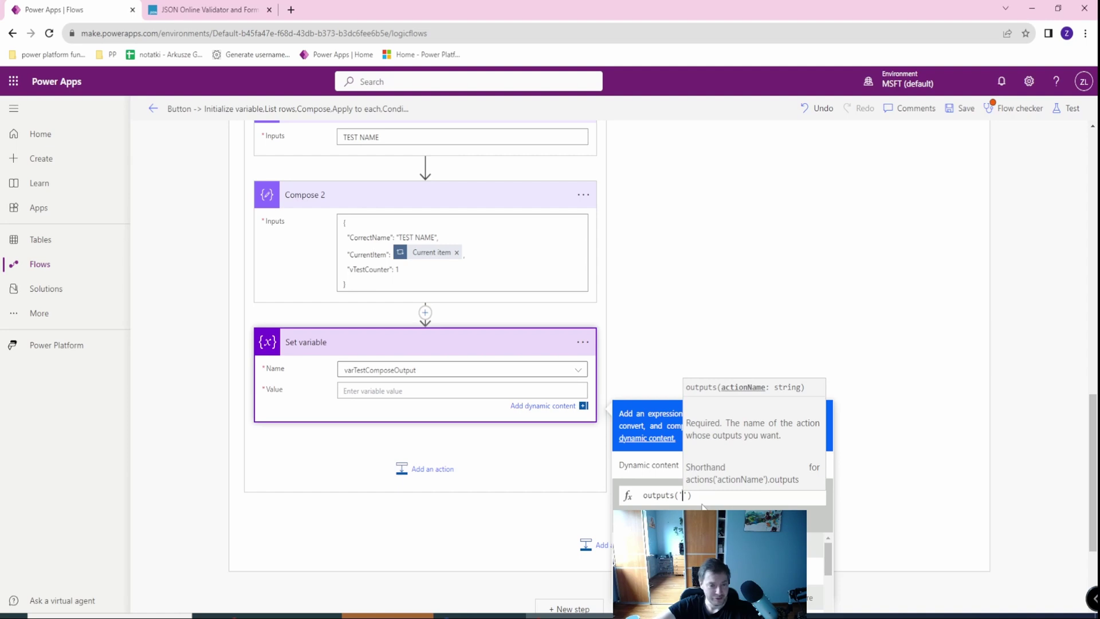
{"action": "type", "text": "Compose"}
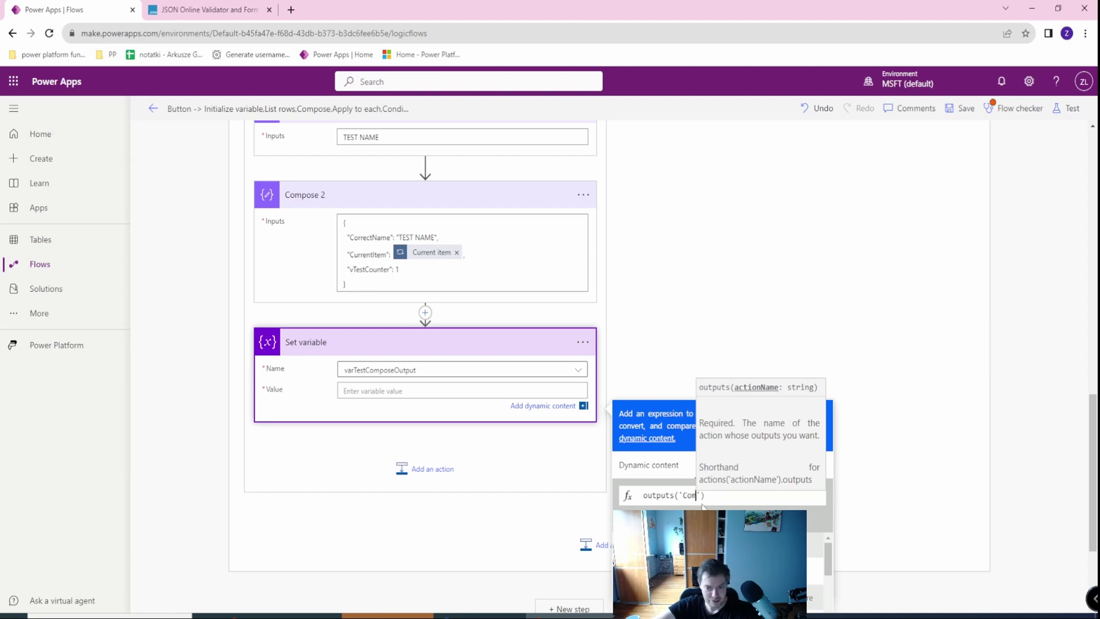
{"action": "type", "text": "2"}
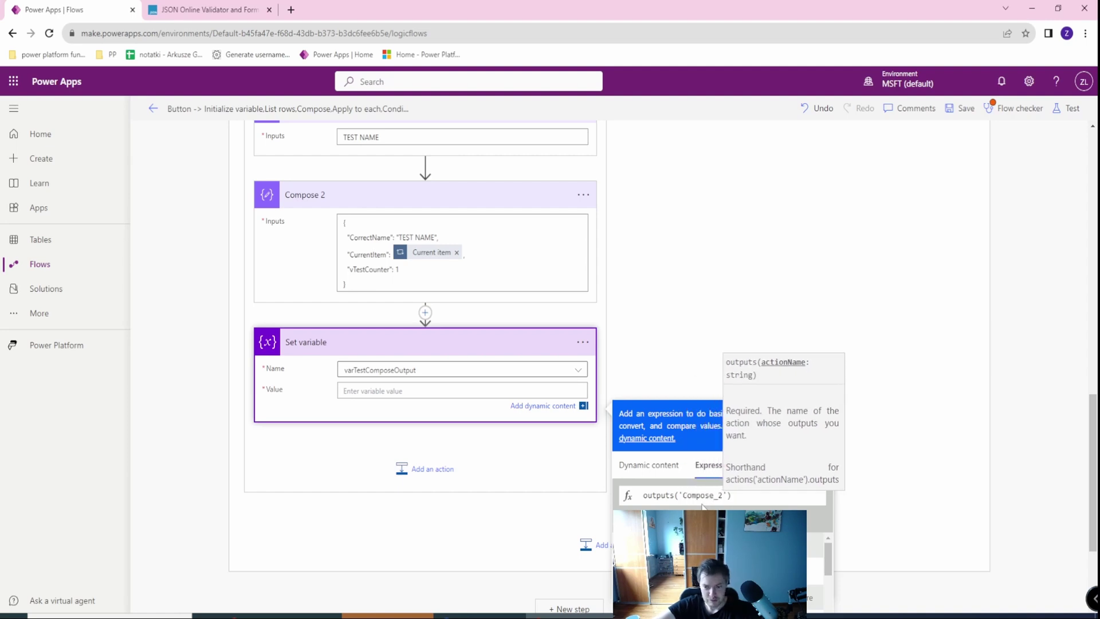
{"action": "left_click", "coordinate": [754, 497]}
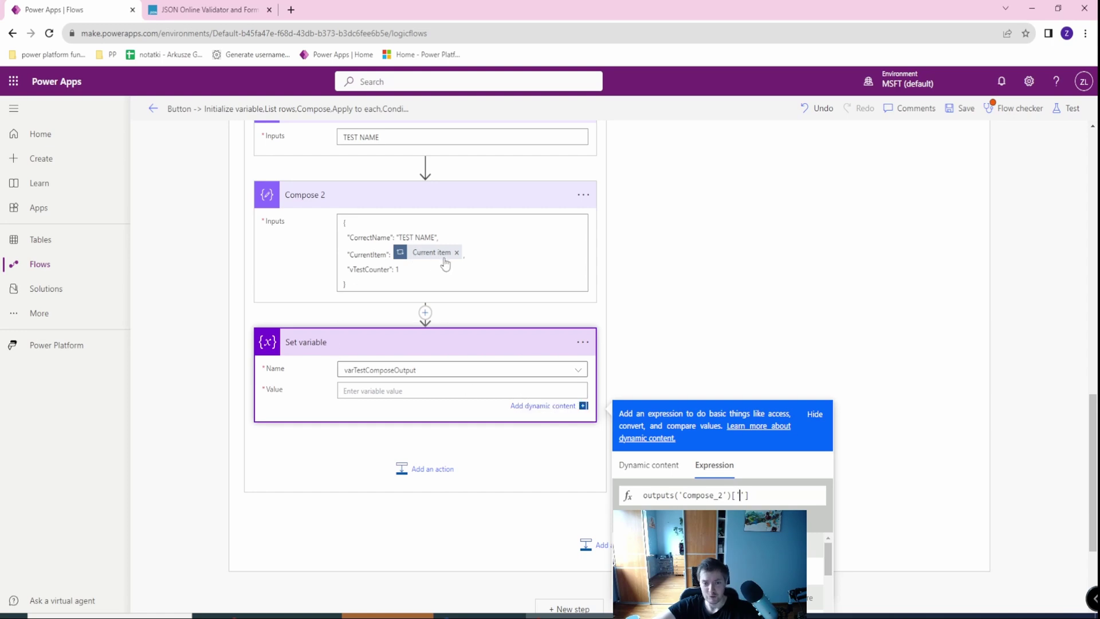
Type the CurrentItem part and check the property name against Compose 2's JSON
{"action": "mouse_move", "coordinate": [430, 261]}
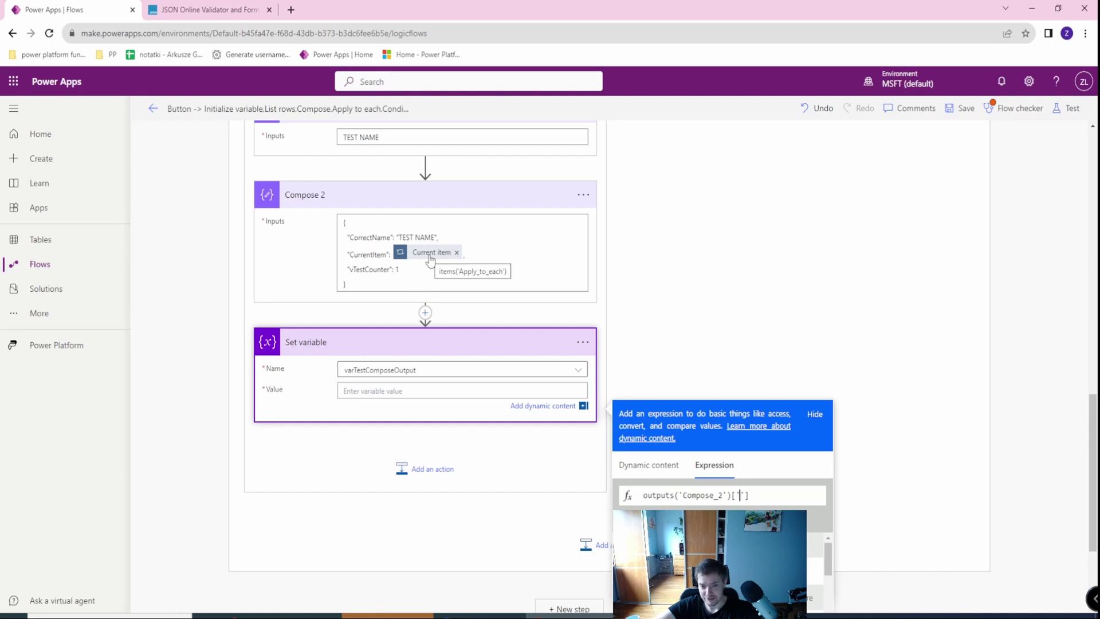
{"action": "type", "text": "urrentItem"}
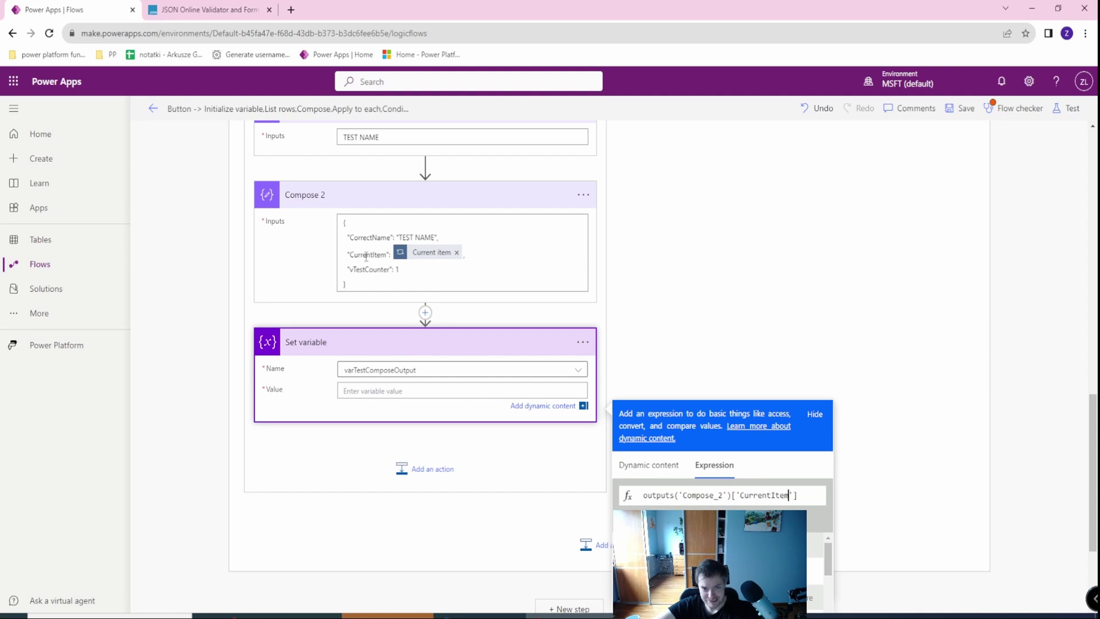
{"action": "double_click", "coordinate": [366, 256]}
{"action": "left_click", "coordinate": [402, 400]}
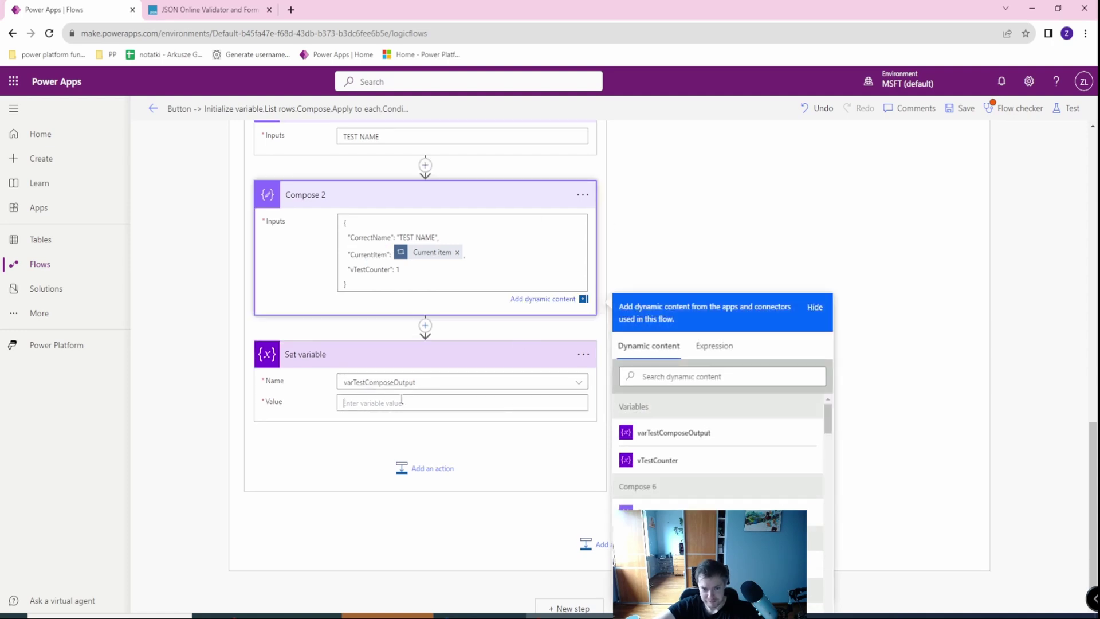
Re-enter the outputs('Compose 2') expression and insert it as the variable's value
{"action": "left_click", "coordinate": [712, 478]}
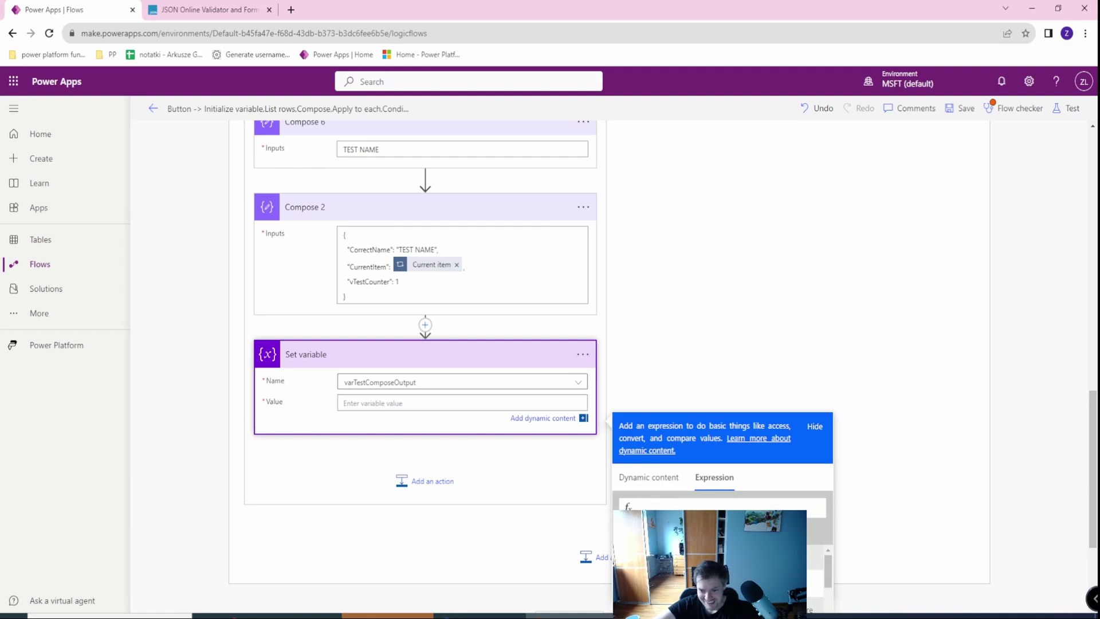
{"action": "type", "text": "ou"}
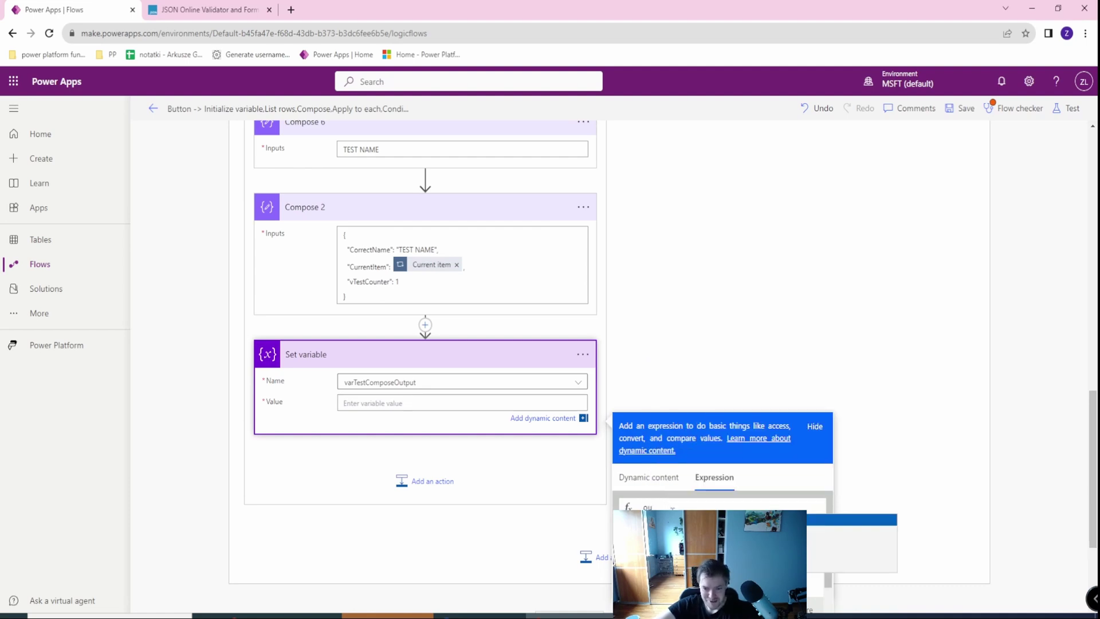
{"action": "key", "text": "Return"}
{"action": "type", "text": "'Compose 2"}
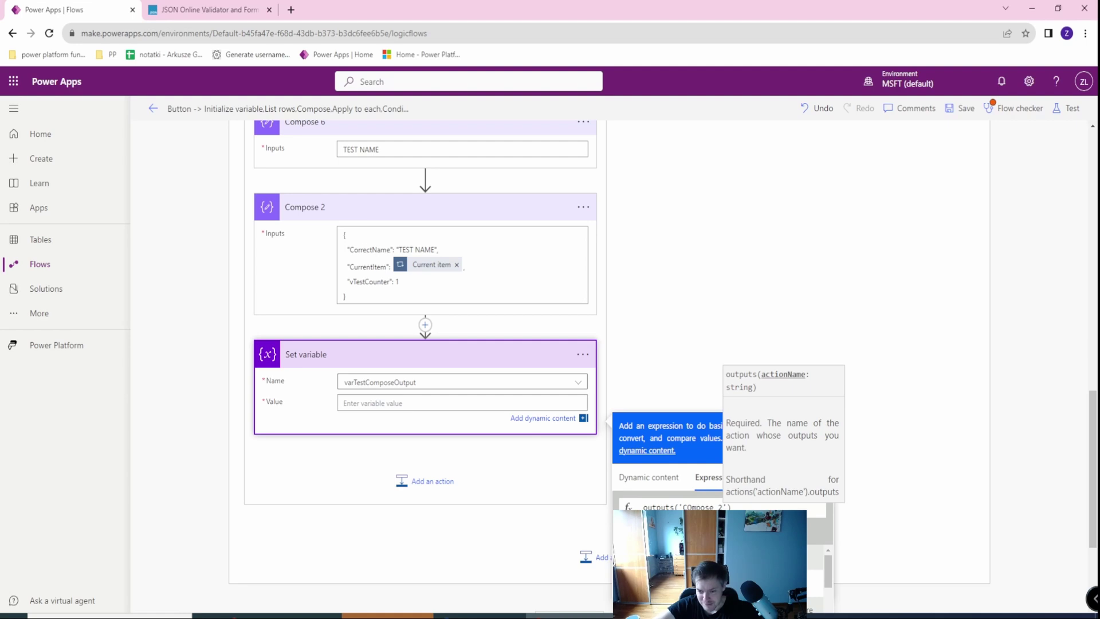
{"action": "key", "text": "Escape"}
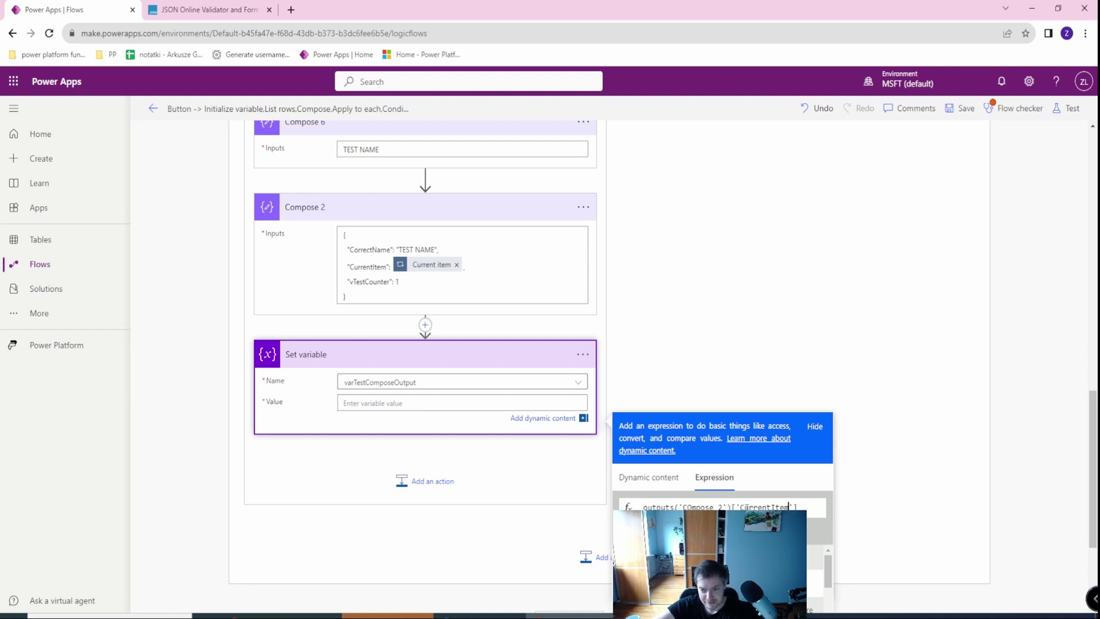
{"action": "left_click", "coordinate": [802, 530]}
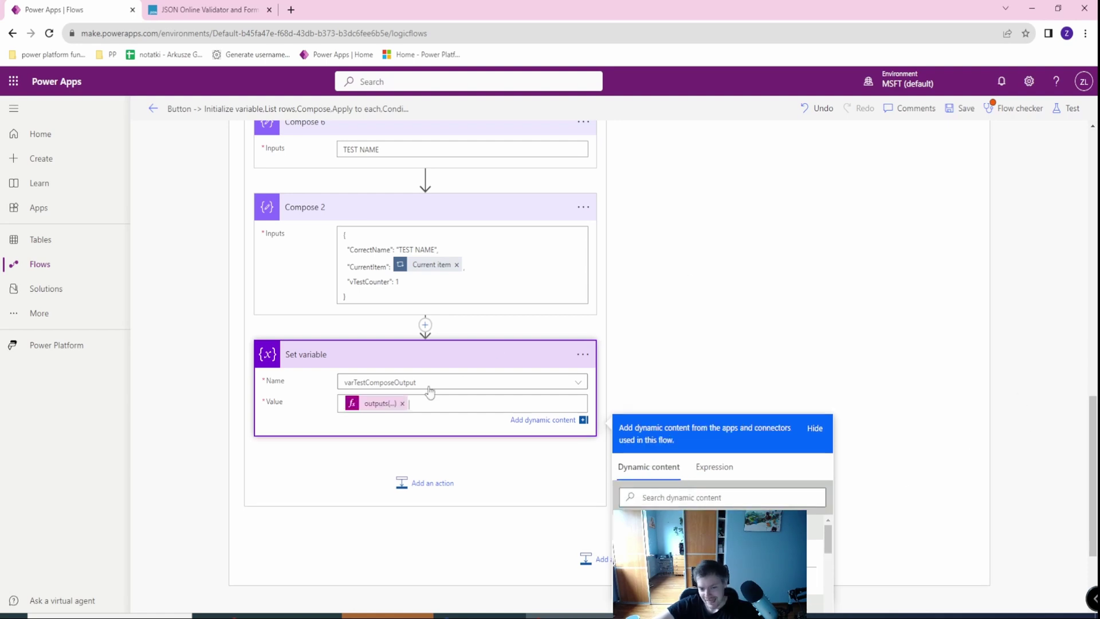
Correct the misspelled COmpose_2 to Compose_2 in the expression and save the flow
{"action": "left_click", "coordinate": [378, 403]}
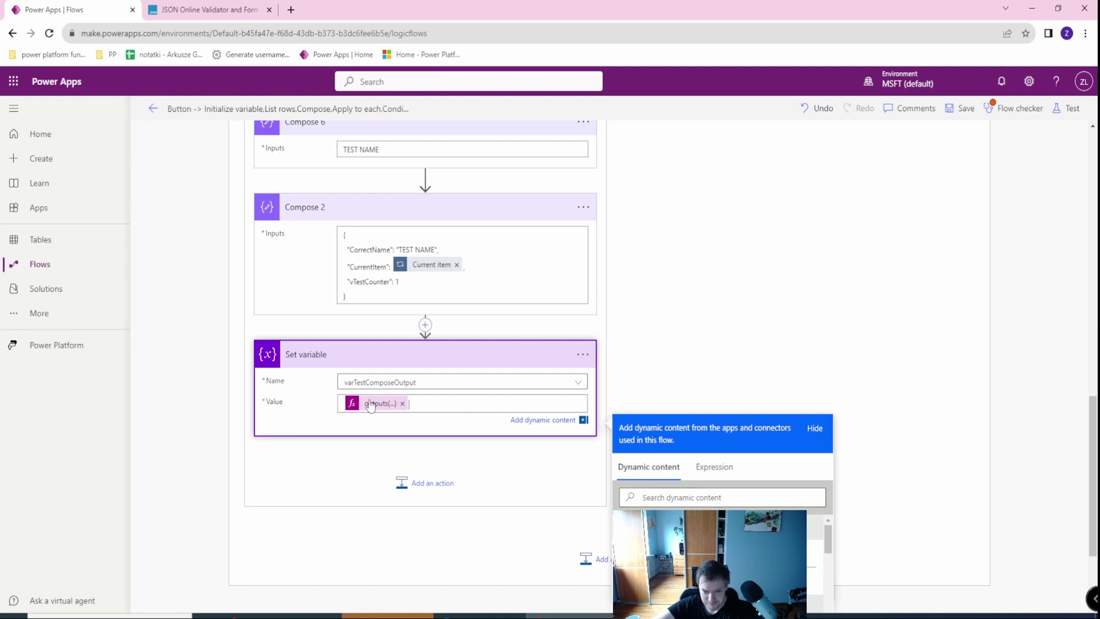
{"action": "double_click", "coordinate": [690, 507]}
{"action": "type", "text": "Compose_2"}
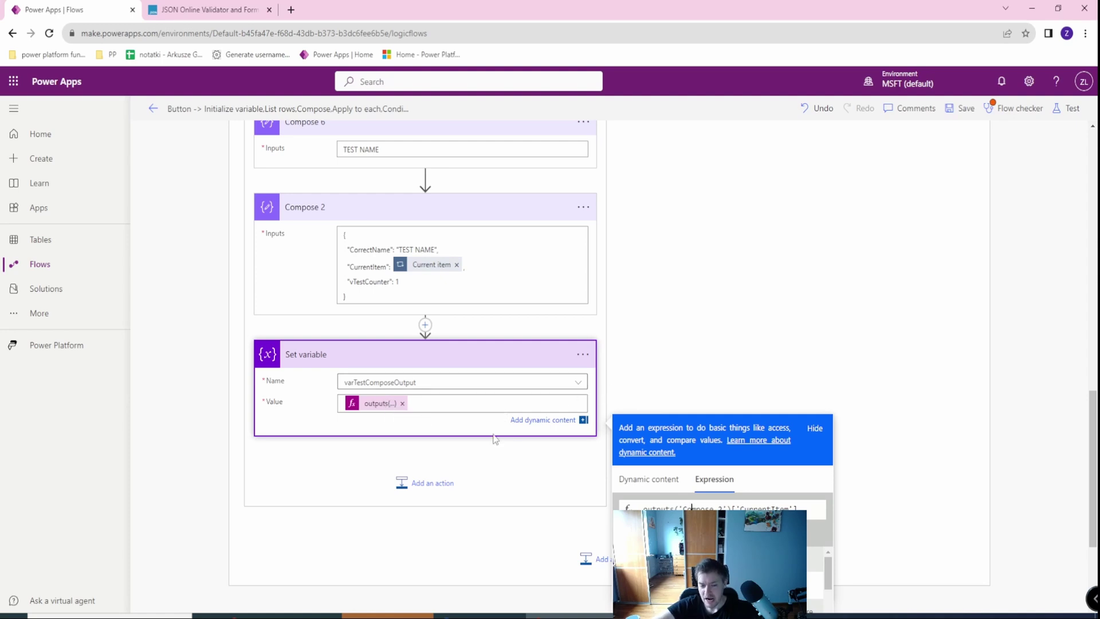
{"action": "left_click", "coordinate": [960, 110]}
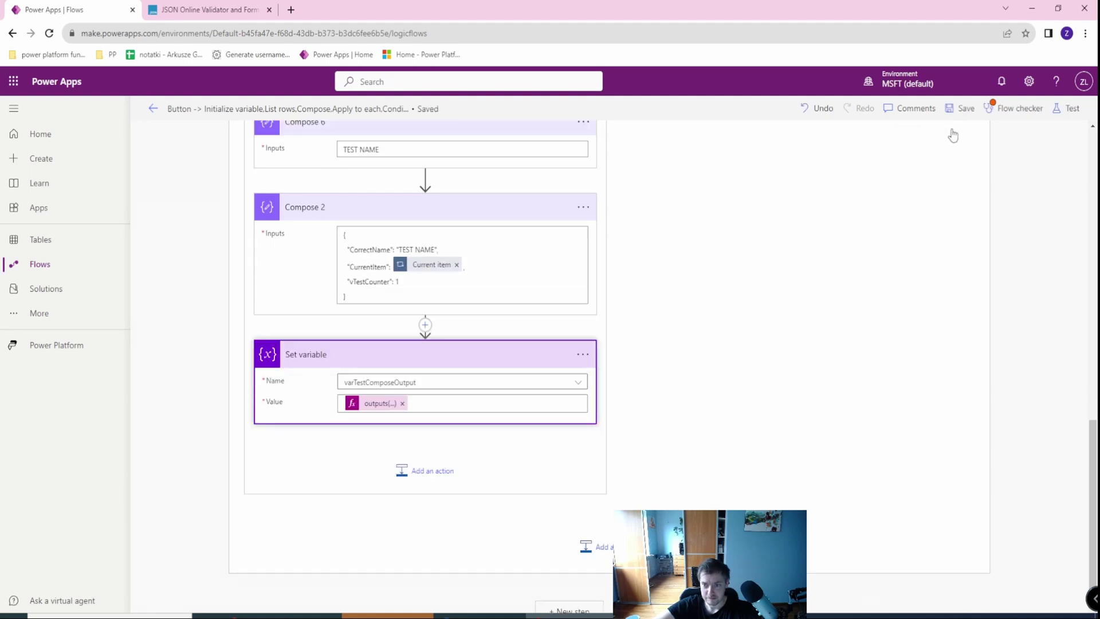
Reopen the flow from the cloud flows list and open the CurrentItem expression in Set variable
{"action": "left_click", "coordinate": [154, 111]}
{"action": "left_click", "coordinate": [484, 250]}
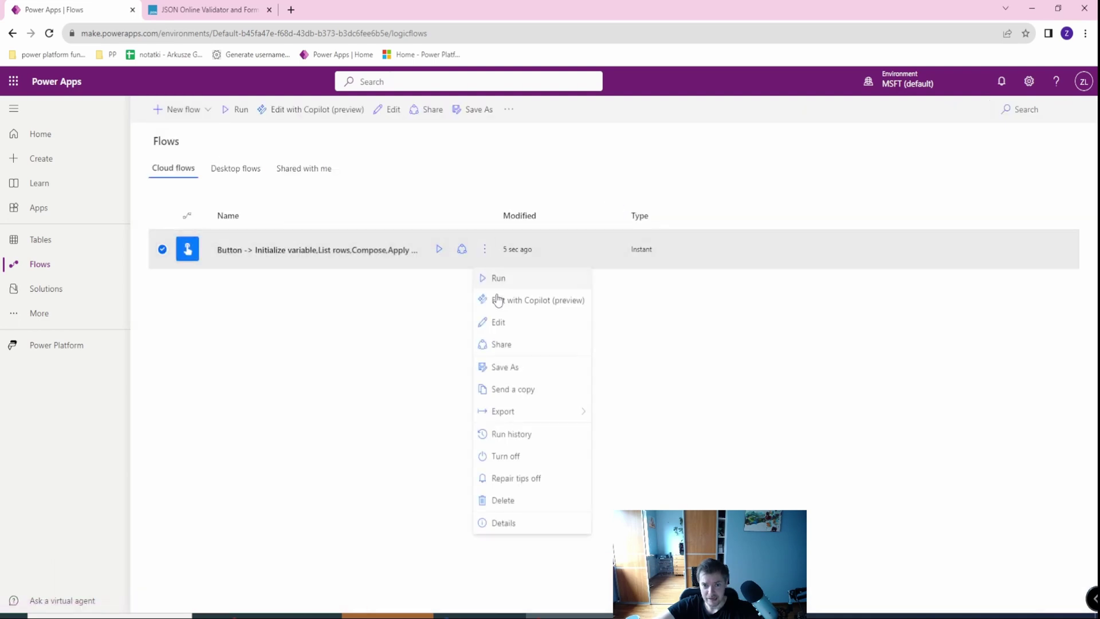
{"action": "left_click", "coordinate": [496, 321]}
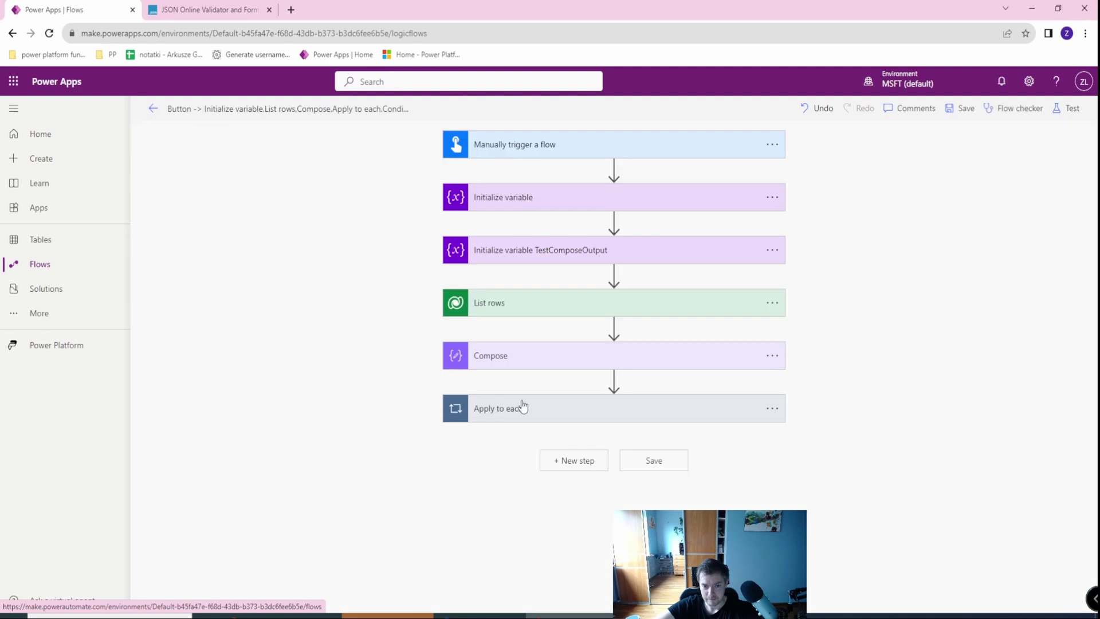
{"action": "left_click", "coordinate": [521, 407]}
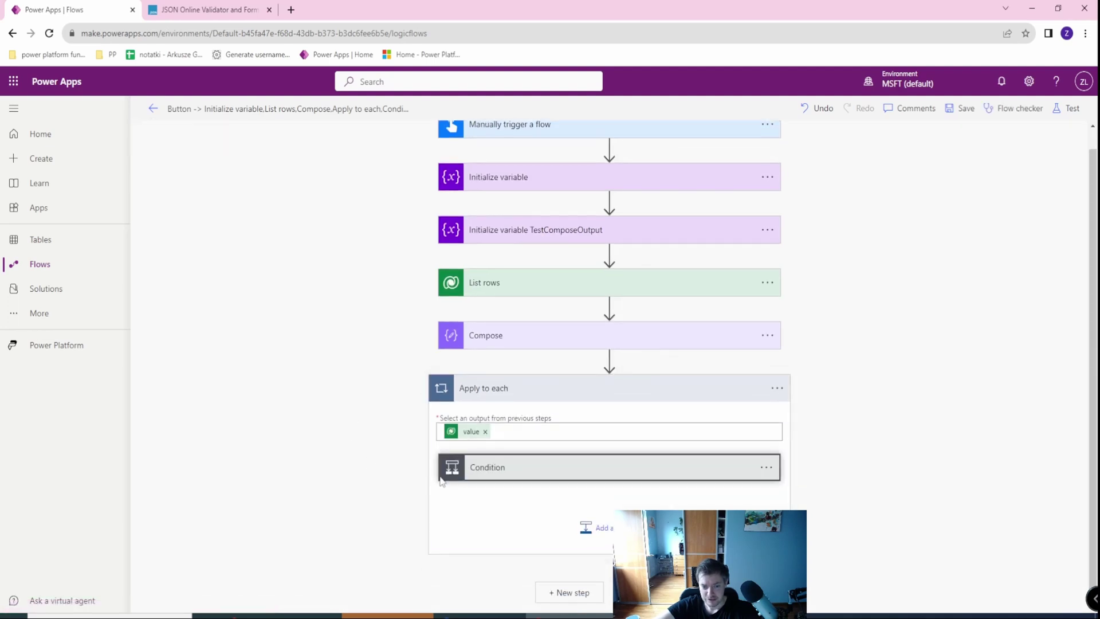
{"action": "left_click", "coordinate": [481, 475]}
{"action": "scroll", "coordinate": [355, 472], "scroll_direction": "down", "scroll_amount": 10}
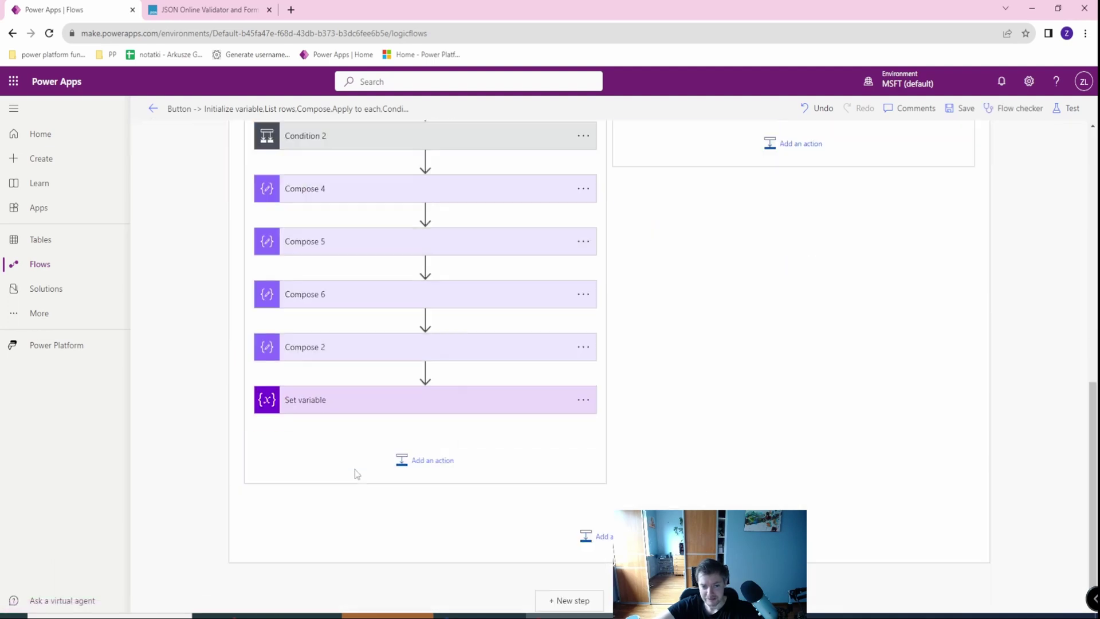
{"action": "left_click", "coordinate": [292, 343]}
{"action": "left_click", "coordinate": [319, 484]}
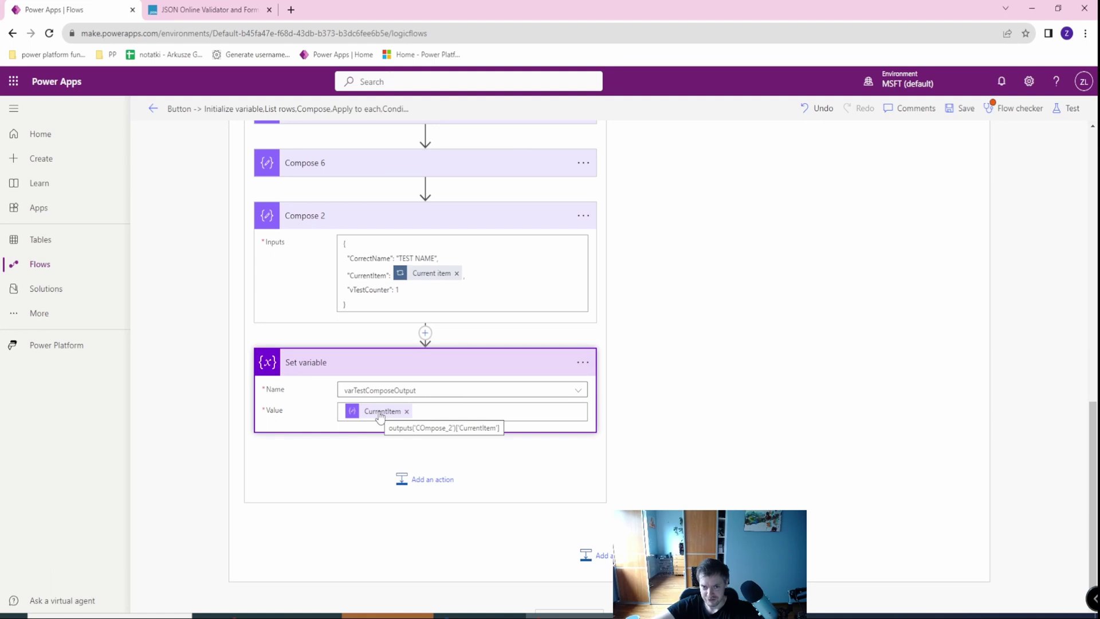
{"action": "left_click", "coordinate": [383, 412]}
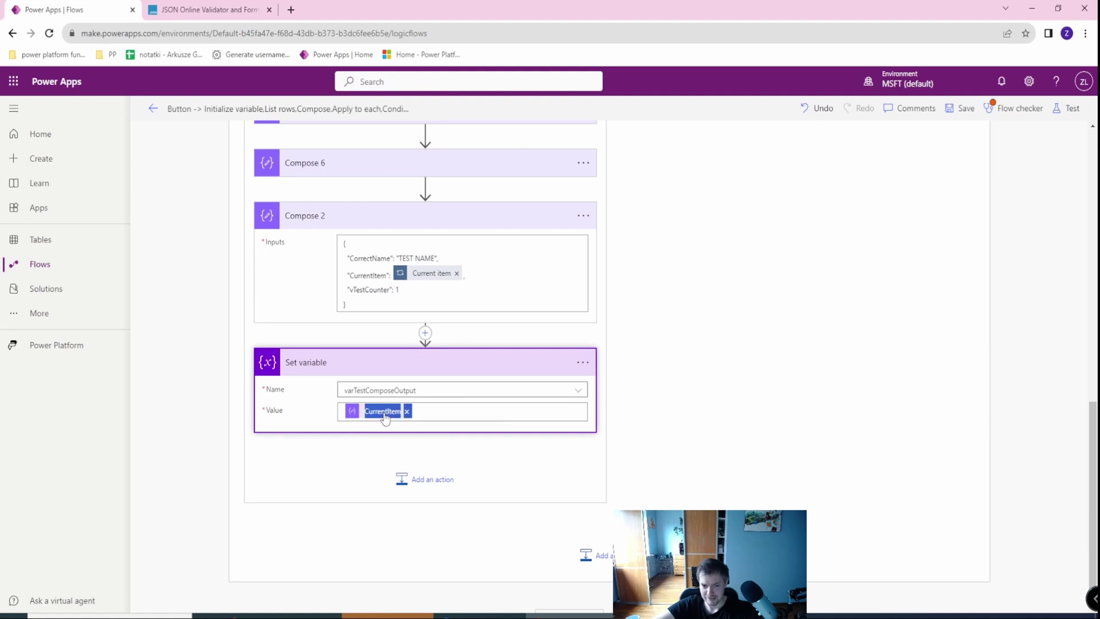
{"action": "left_click", "coordinate": [716, 475]}
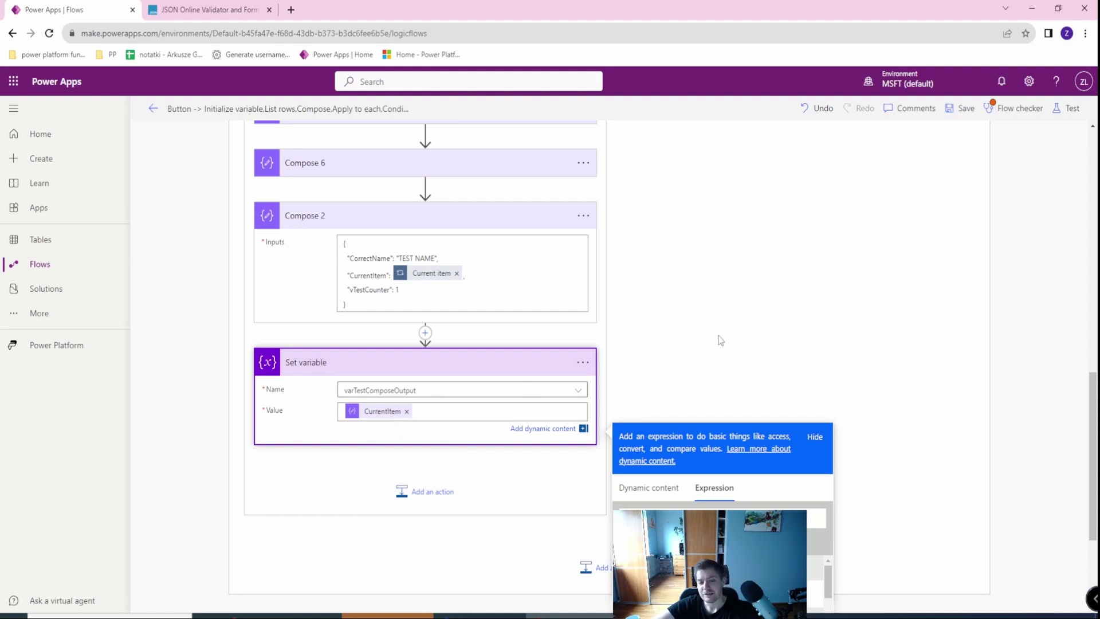
Save and test the flow with the Manually option, run it, and close the confirmation
{"action": "left_click", "coordinate": [1067, 108]}
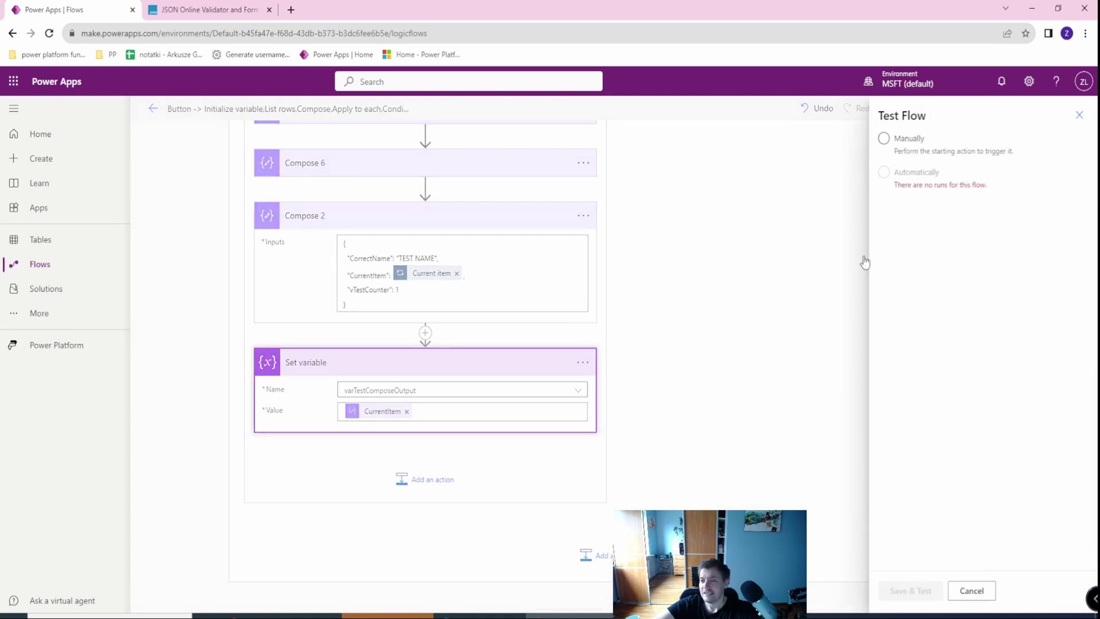
{"action": "left_click", "coordinate": [890, 143]}
{"action": "left_click", "coordinate": [891, 591]}
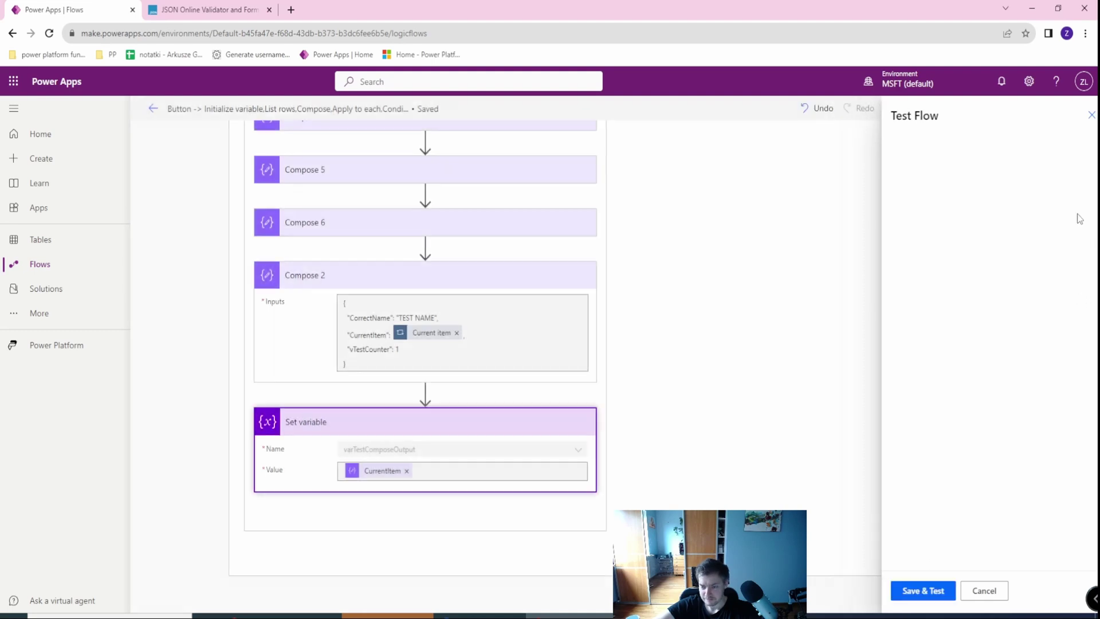
{"action": "left_click", "coordinate": [1080, 116]}
{"action": "left_click", "coordinate": [934, 590]}
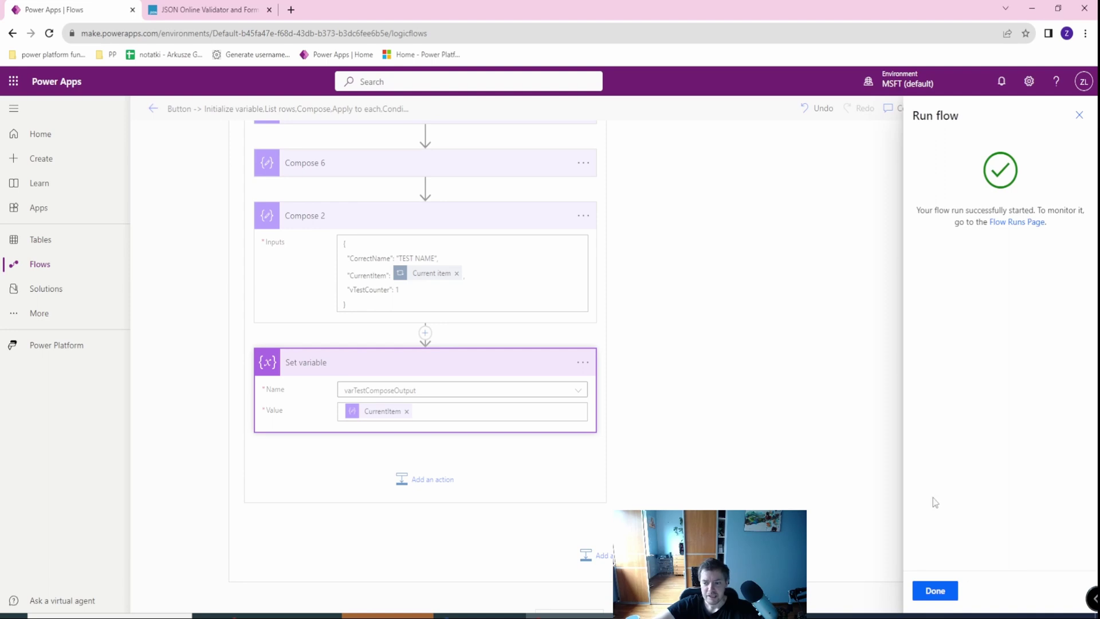
{"action": "left_click", "coordinate": [935, 591]}
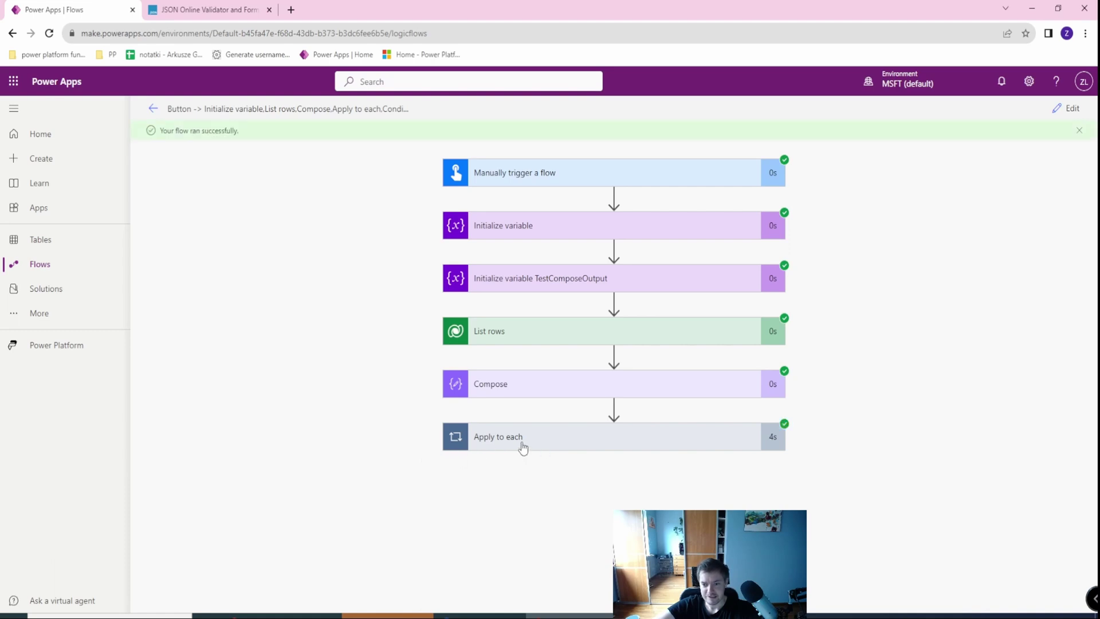
Expand the run's loop, Condition and Compose 2, checking the TEST NAME and CurrentItem inputs
{"action": "left_click", "coordinate": [471, 442]}
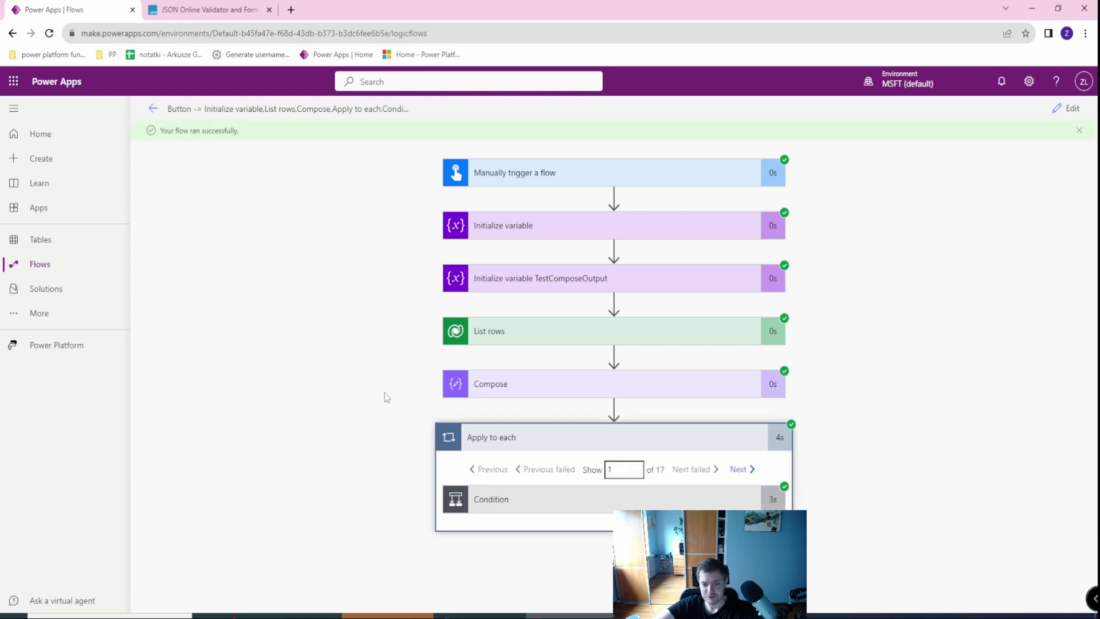
{"action": "left_click", "coordinate": [527, 491]}
{"action": "scroll", "coordinate": [344, 435], "scroll_direction": "down", "scroll_amount": 8}
{"action": "left_click", "coordinate": [392, 510]}
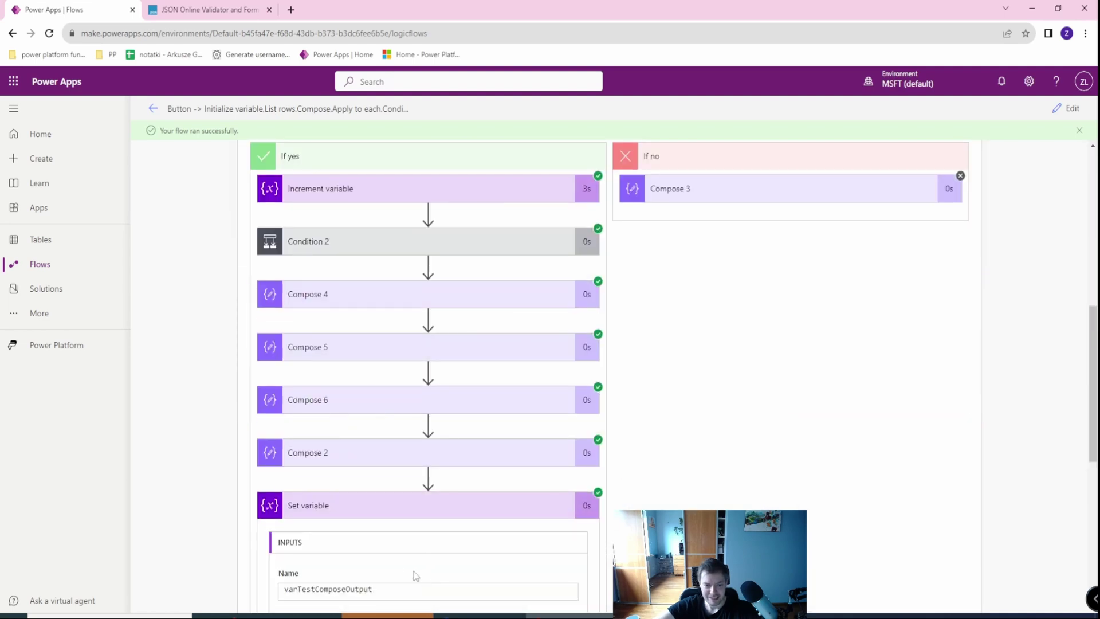
{"action": "left_click", "coordinate": [376, 455]}
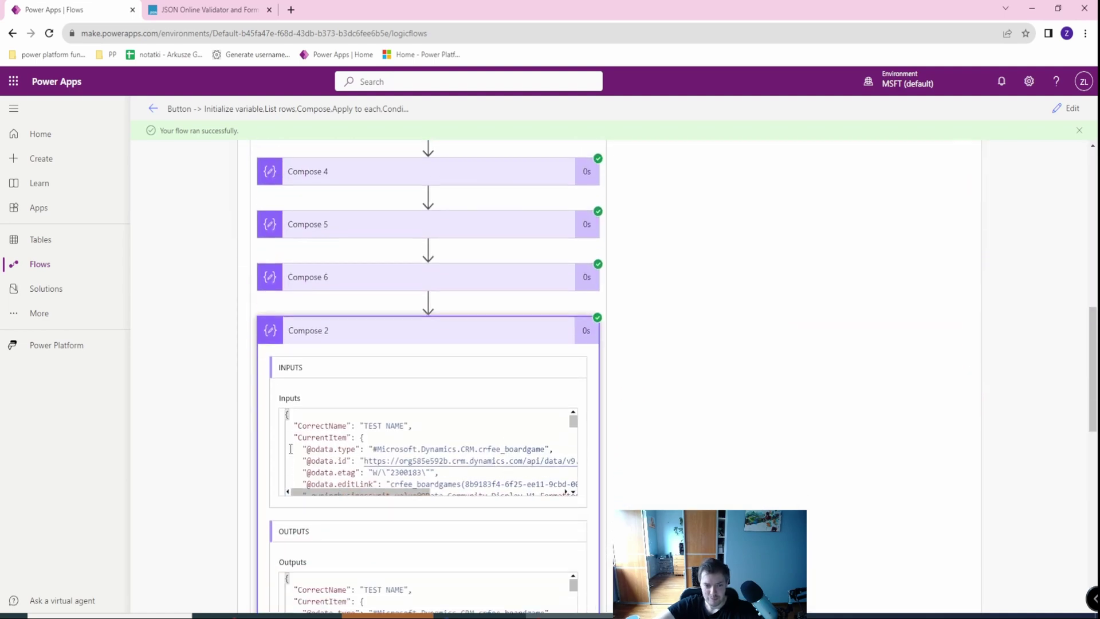
{"action": "left_click_drag", "start_coordinate": [361, 424], "coordinate": [439, 424]}
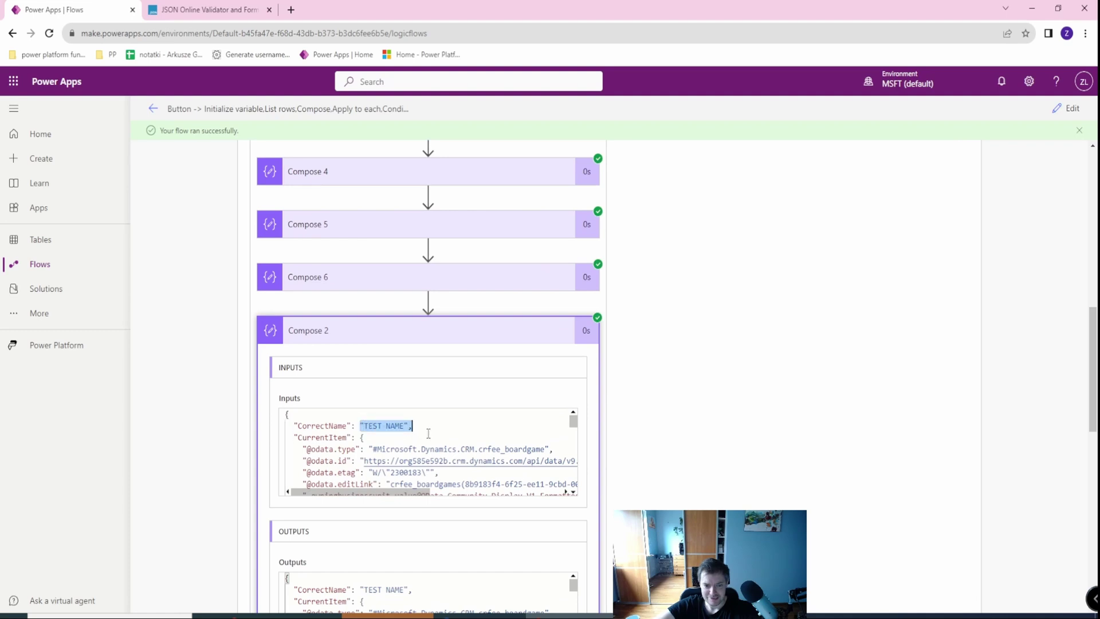
{"action": "left_click_drag", "start_coordinate": [297, 437], "coordinate": [364, 454]}
{"action": "left_click", "coordinate": [366, 471]}
Inspect the full boardgame record passed into Set variable's input value
{"action": "scroll", "coordinate": [417, 475], "scroll_direction": "up", "scroll_amount": 1}
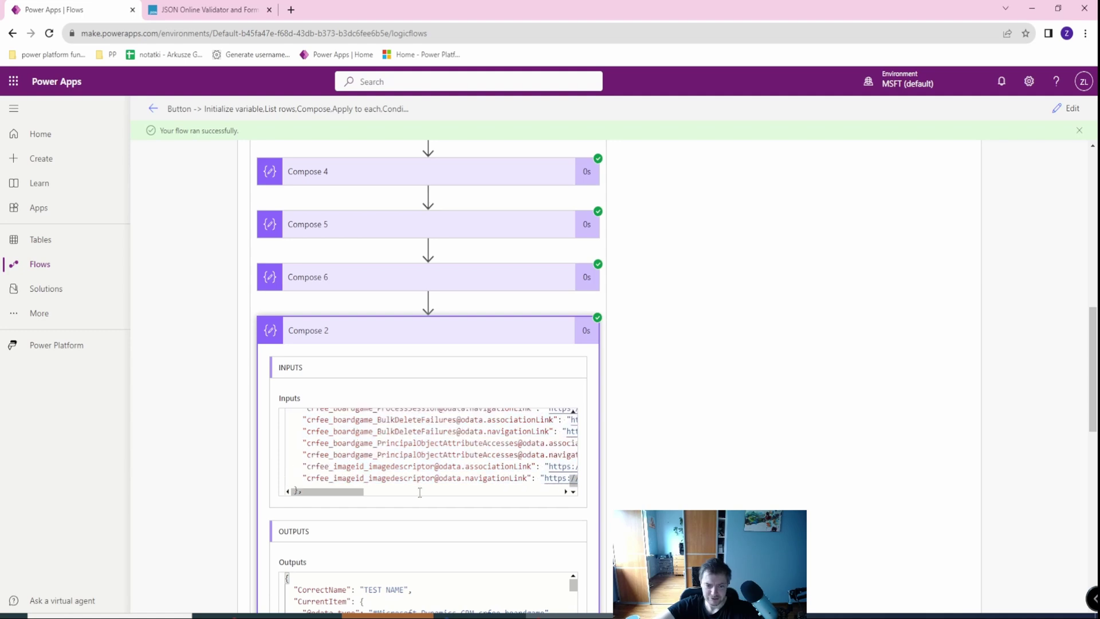
{"action": "scroll", "coordinate": [715, 469], "scroll_direction": "down", "scroll_amount": 10}
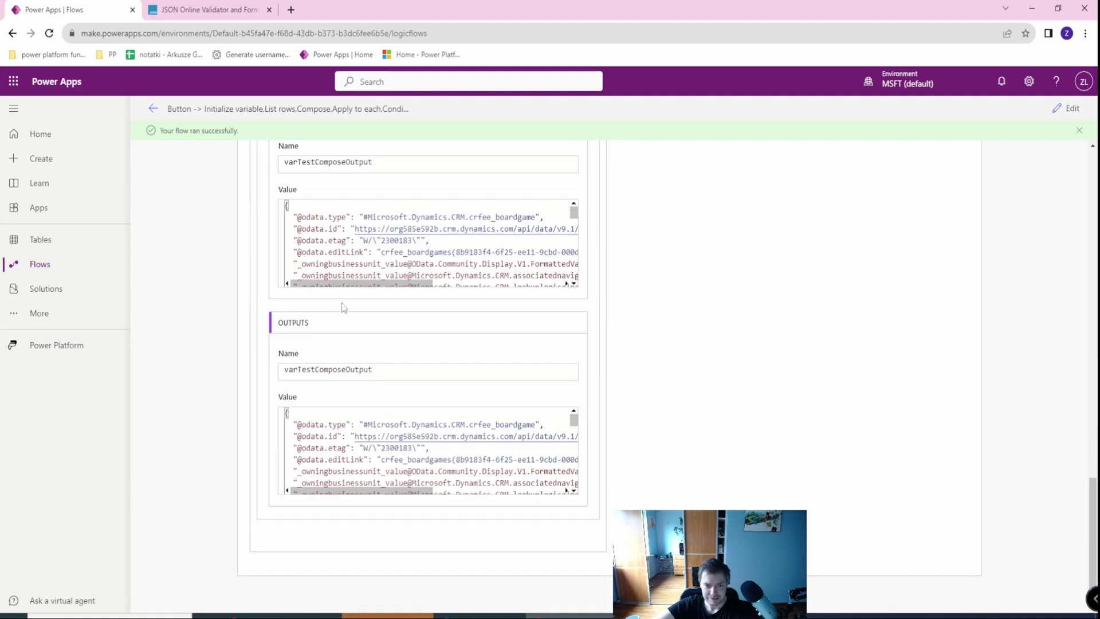
{"action": "scroll", "coordinate": [345, 308], "scroll_direction": "up", "scroll_amount": 3}
{"action": "left_click_drag", "start_coordinate": [287, 389], "coordinate": [383, 560]}
{"action": "scroll", "coordinate": [520, 459], "scroll_direction": "down", "scroll_amount": 2}
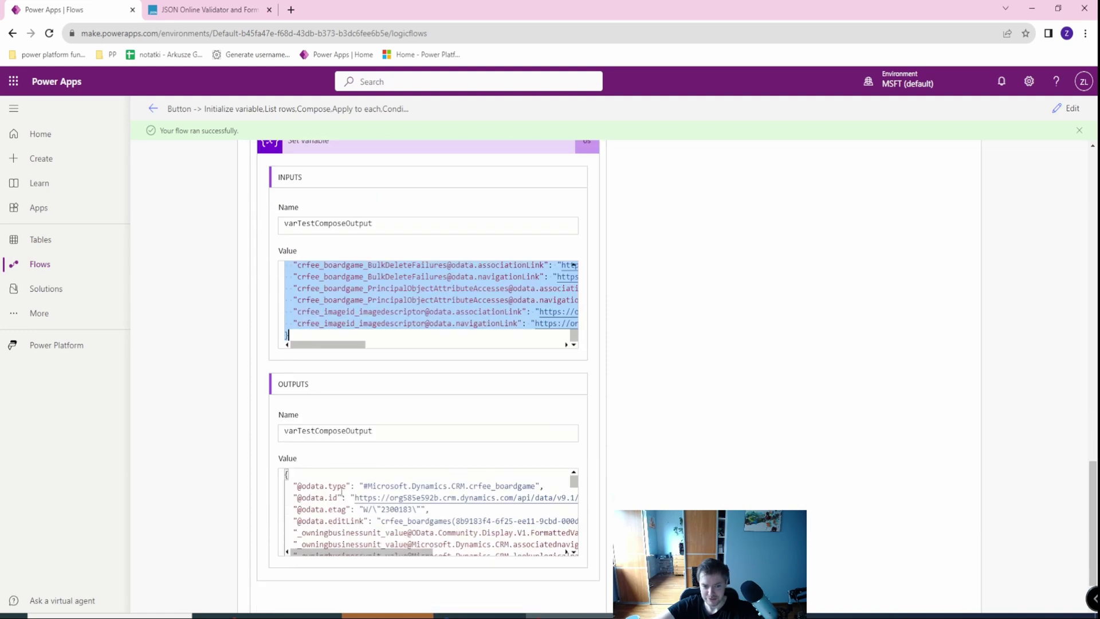
{"action": "scroll", "coordinate": [356, 420], "scroll_direction": "up", "scroll_amount": 15}
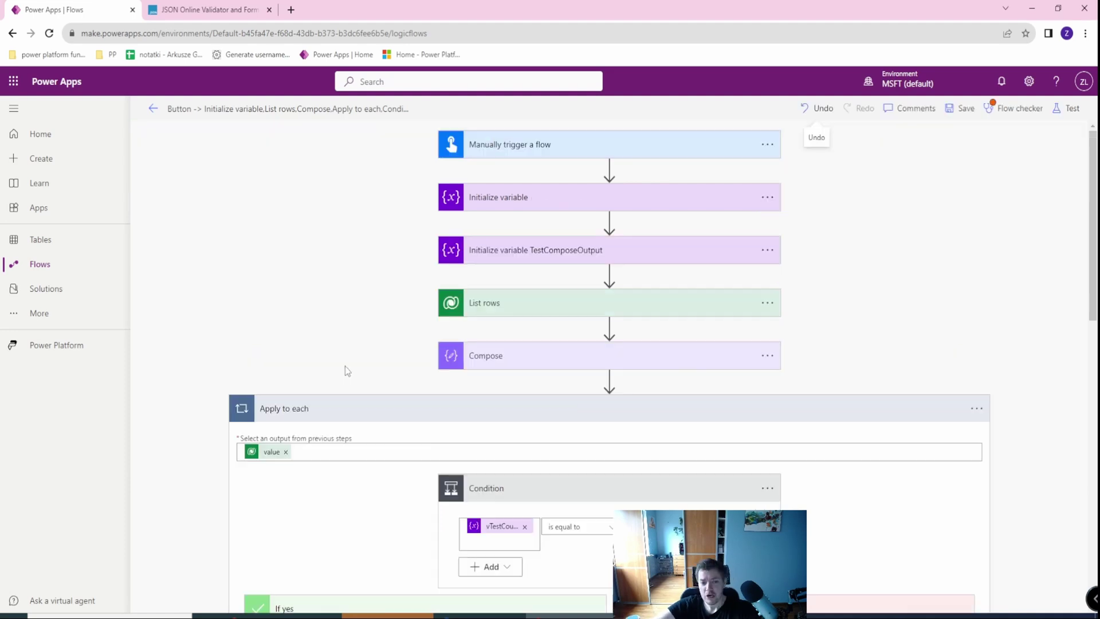
{"action": "scroll", "coordinate": [344, 366], "scroll_direction": "down", "scroll_amount": 9}
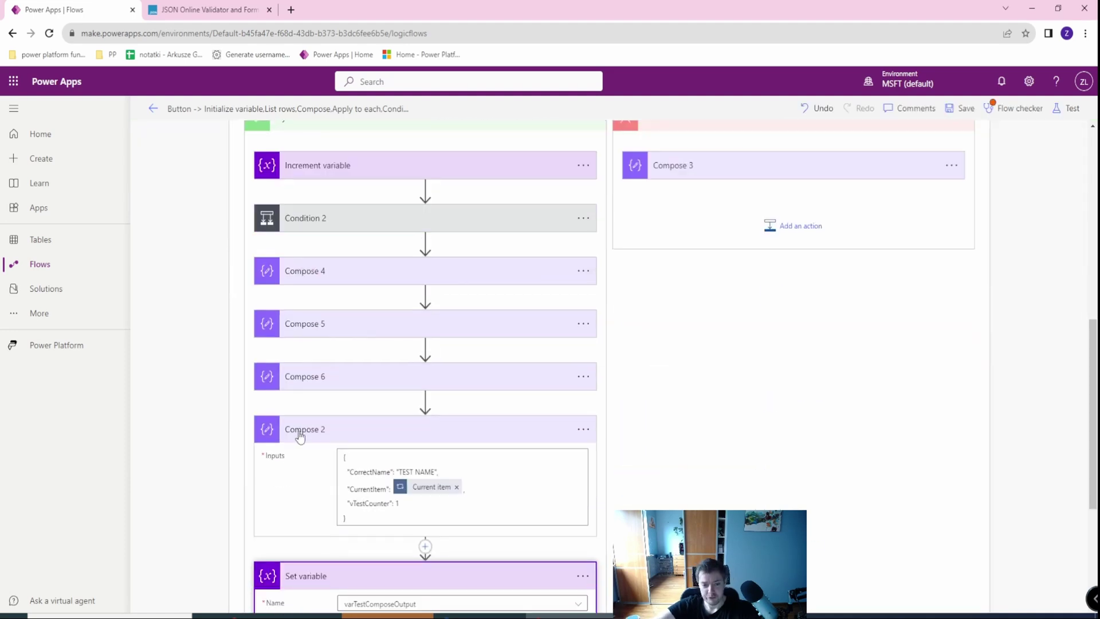
Add a note to Compose 2 from its ... menu, backing out of a new comment first
{"action": "left_click", "coordinate": [582, 429]}
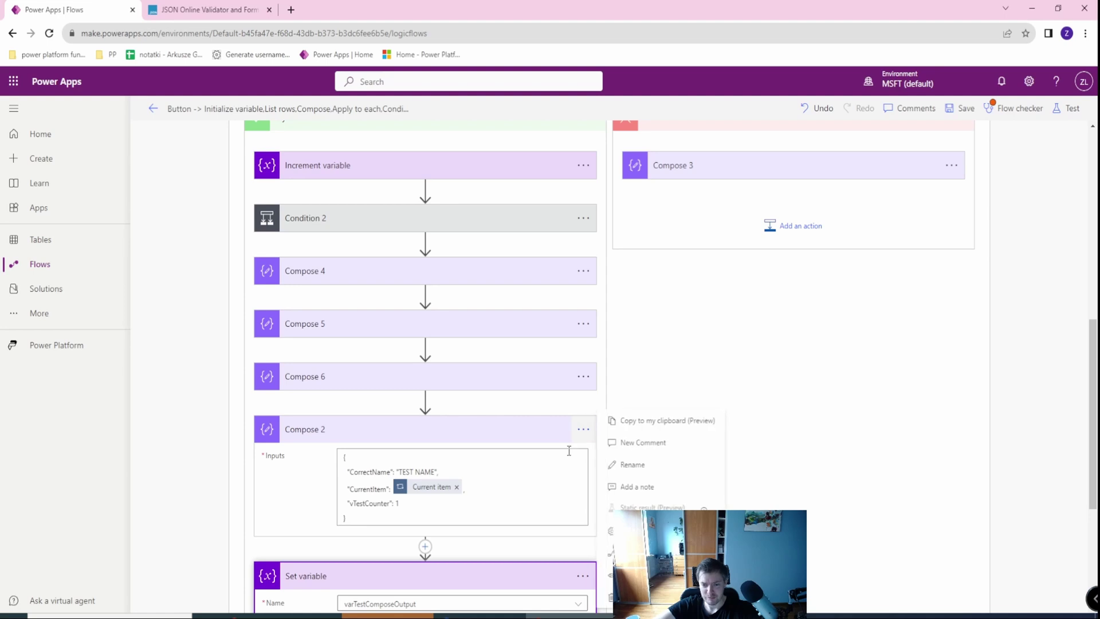
{"action": "left_click", "coordinate": [627, 442]}
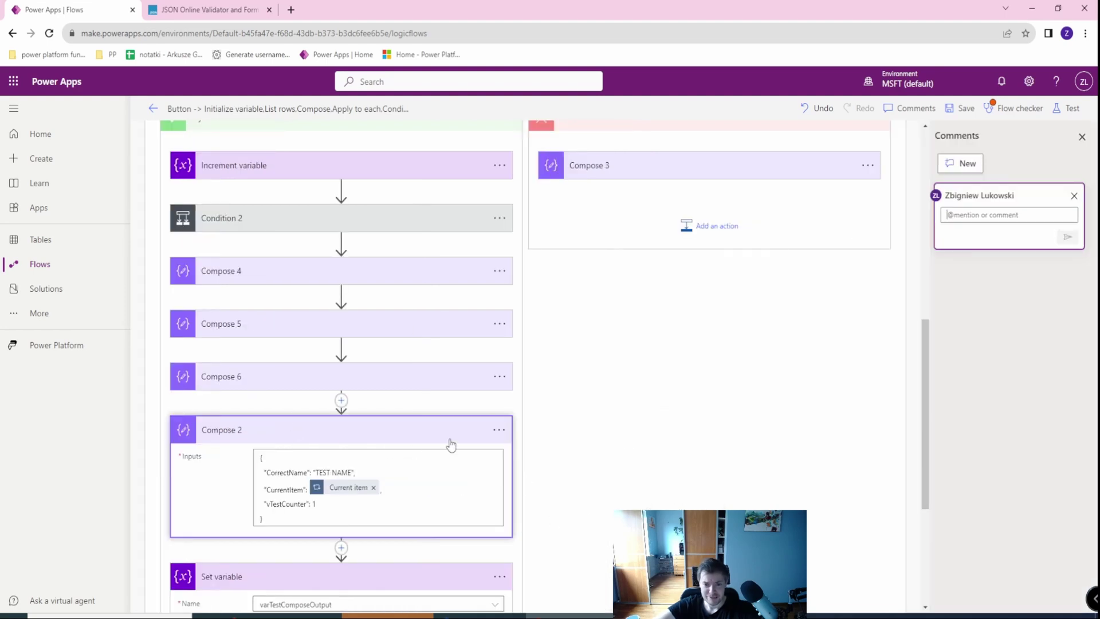
{"action": "left_click", "coordinate": [499, 429]}
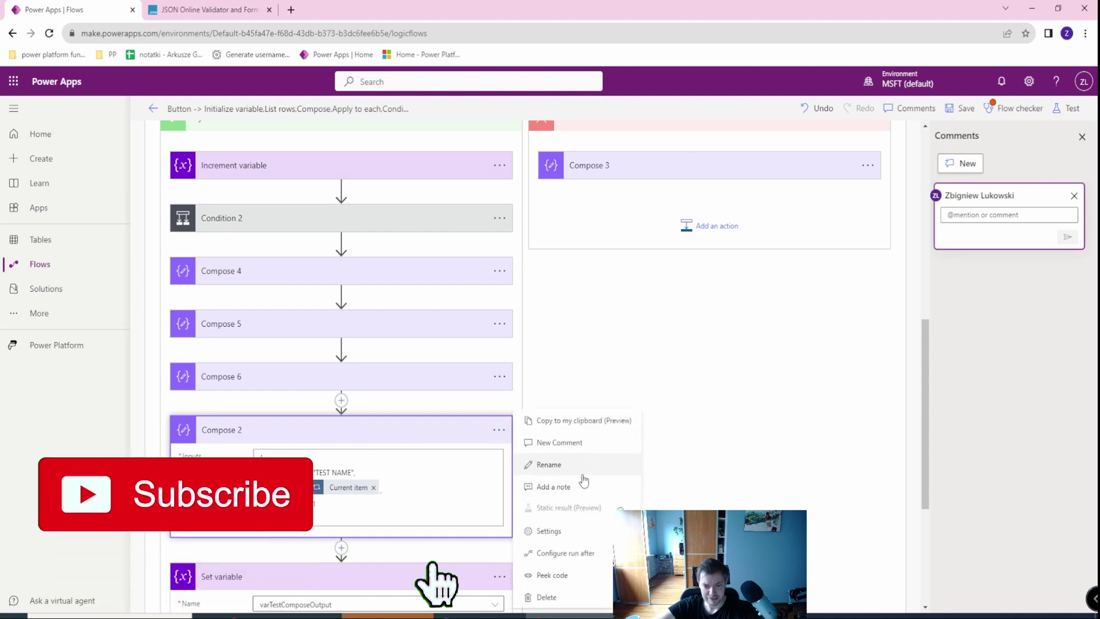
{"action": "left_click", "coordinate": [578, 494]}
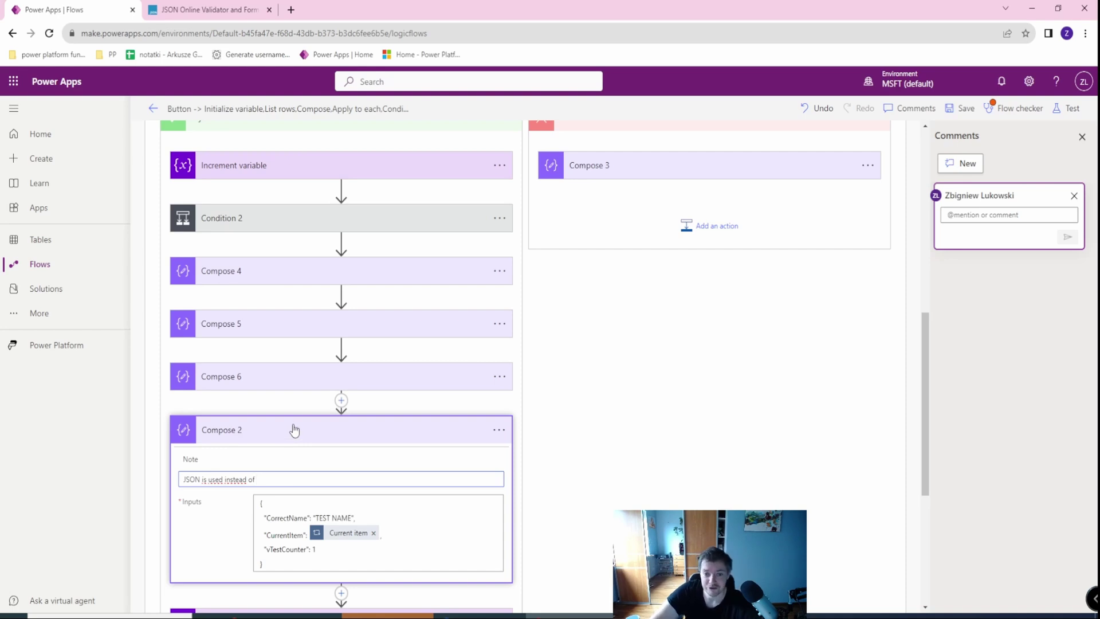
{"action": "scroll", "coordinate": [294, 430], "scroll_direction": "down", "scroll_amount": 4}
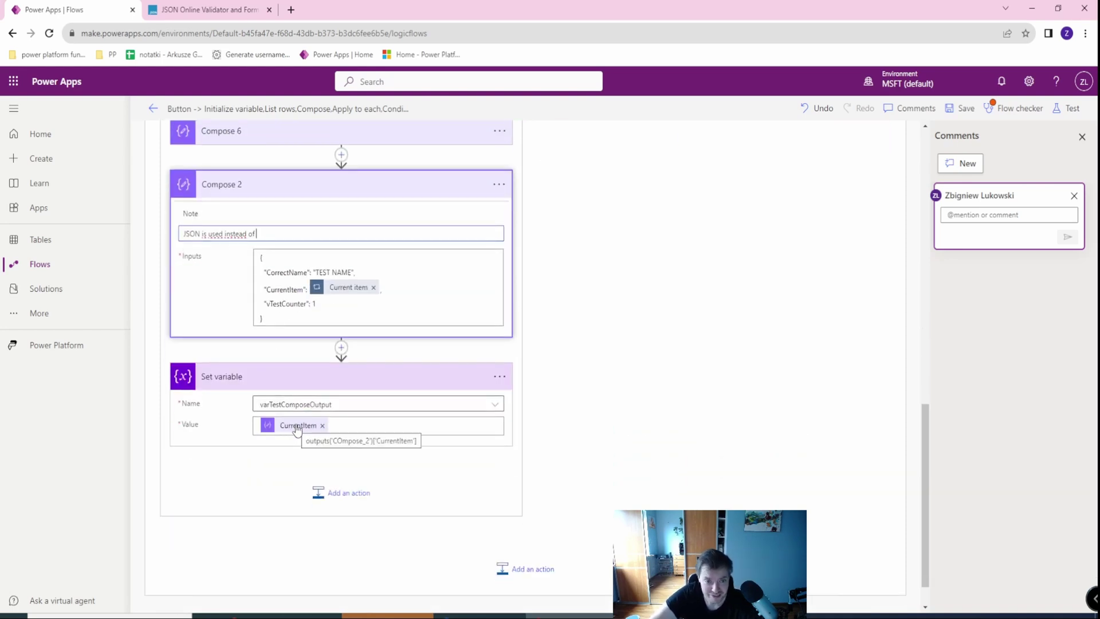
{"action": "scroll", "coordinate": [297, 429], "scroll_direction": "up", "scroll_amount": 3}
{"action": "scroll", "coordinate": [309, 426], "scroll_direction": "down", "scroll_amount": 4}
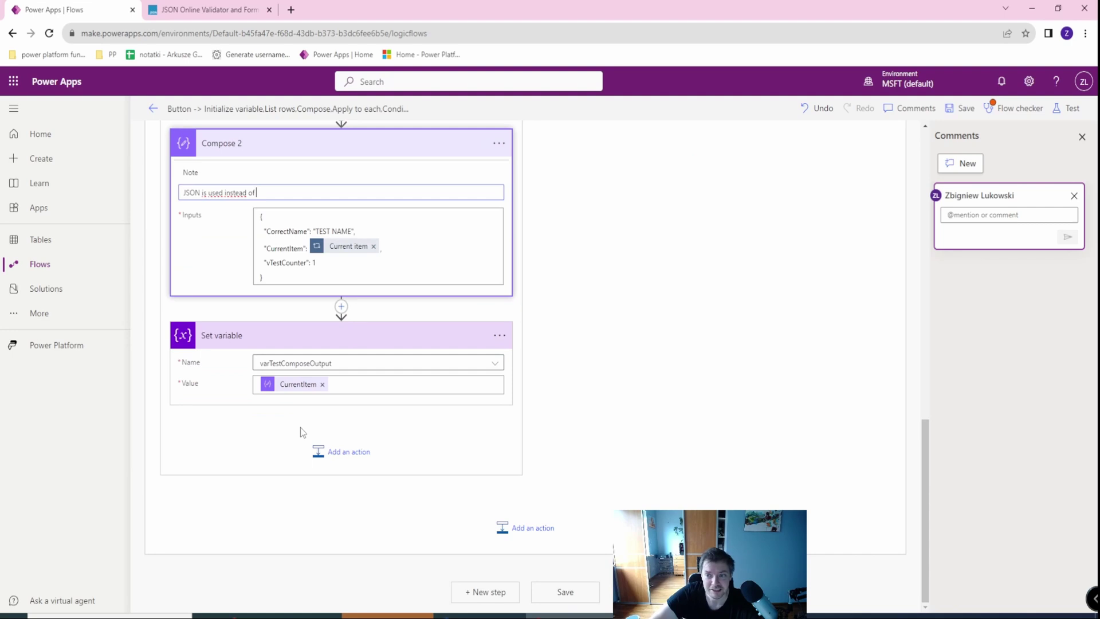
{"action": "mouse_move", "coordinate": [302, 393]}
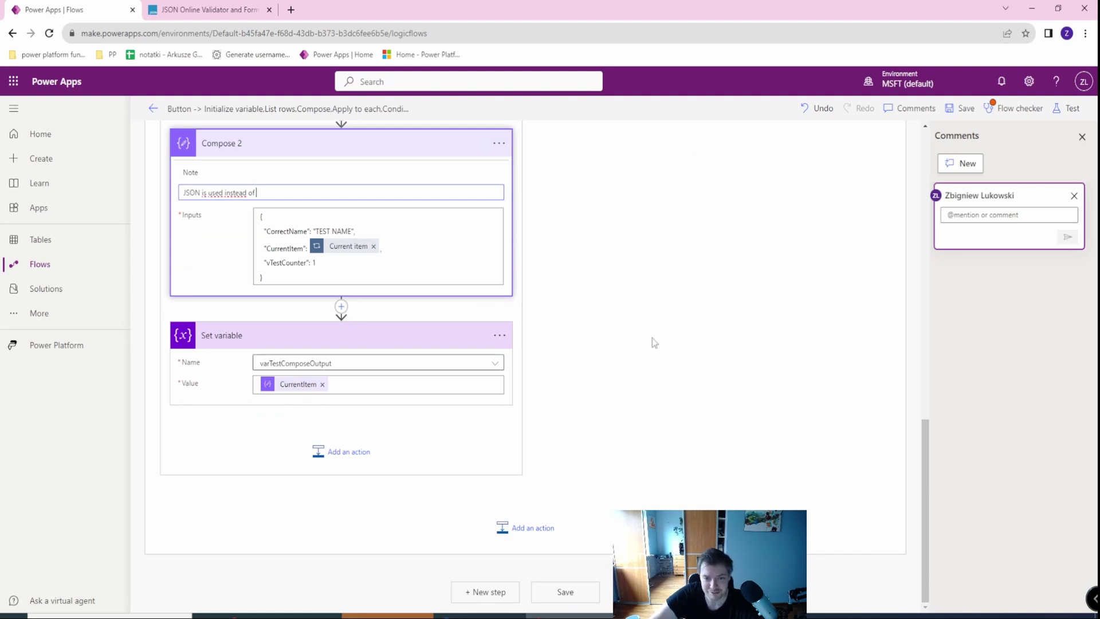